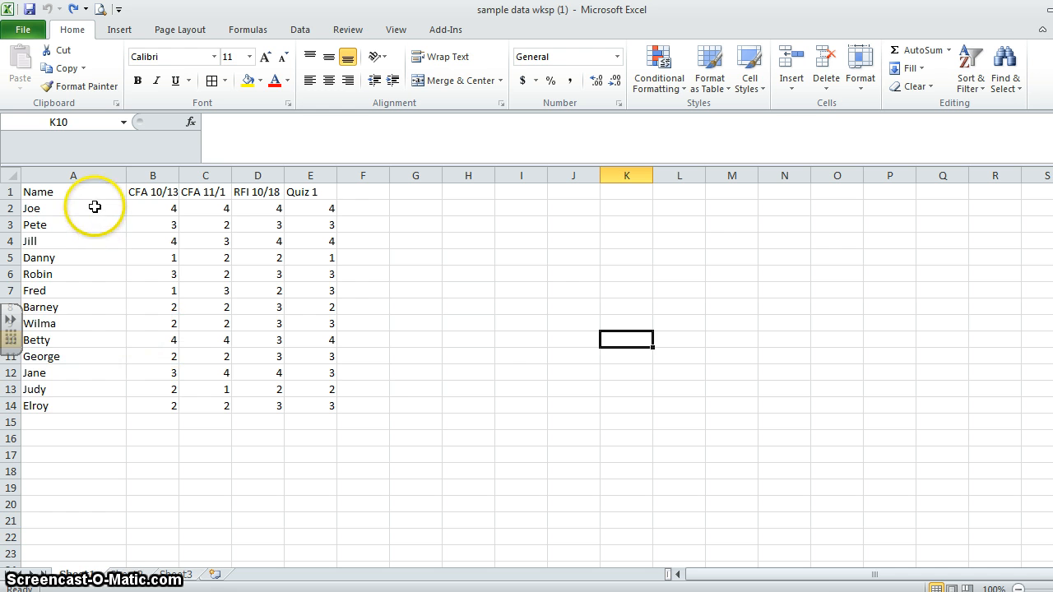
drag(90, 208, 425, 400)
click(569, 355)
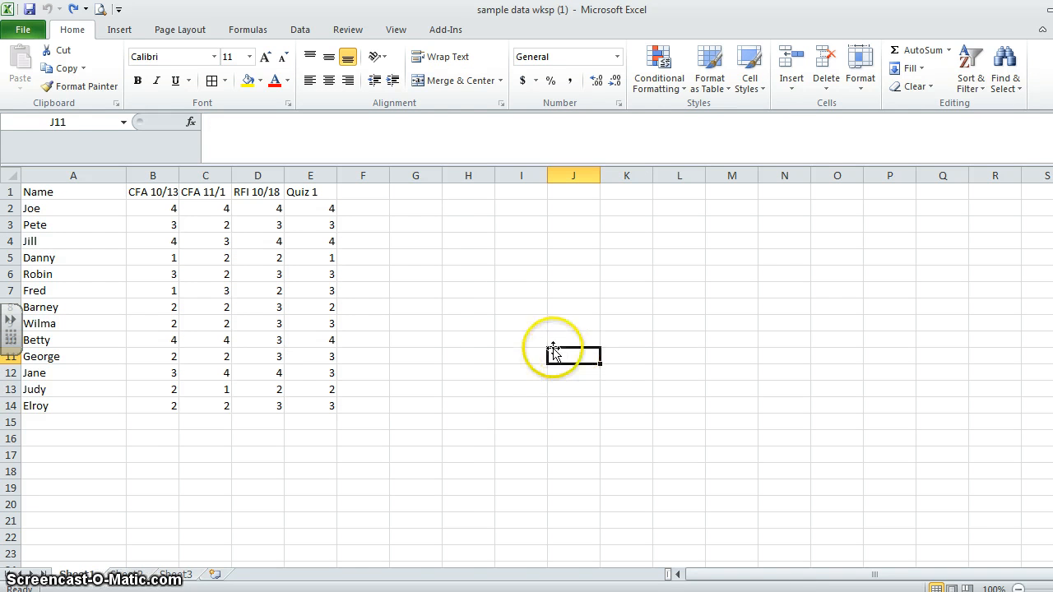
click(477, 278)
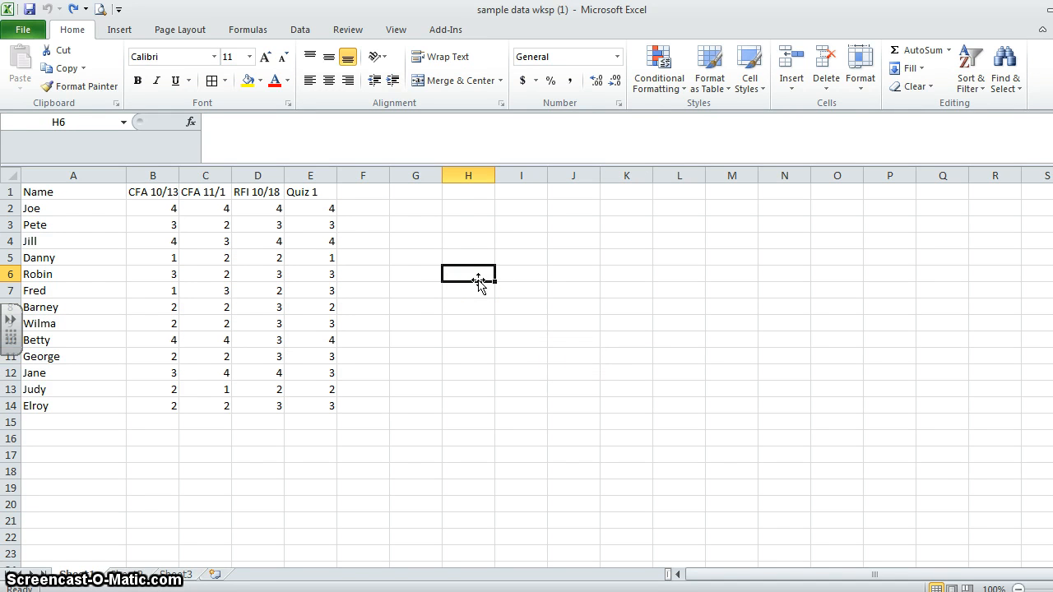
- Look over Sheet2 and Sheet3 and return to Sheet1
click(130, 575)
click(175, 576)
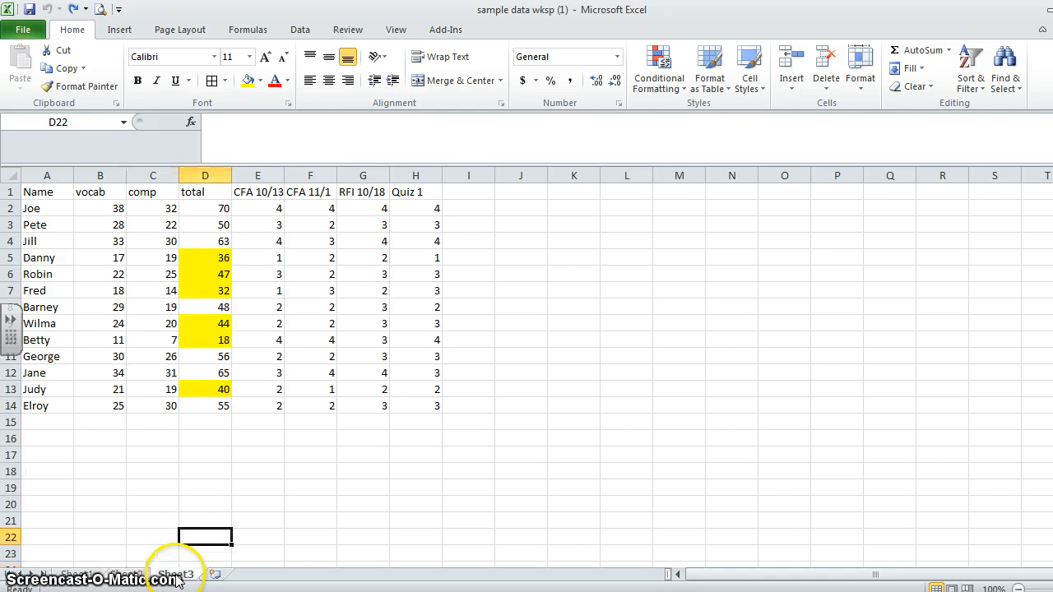
click(130, 576)
click(78, 575)
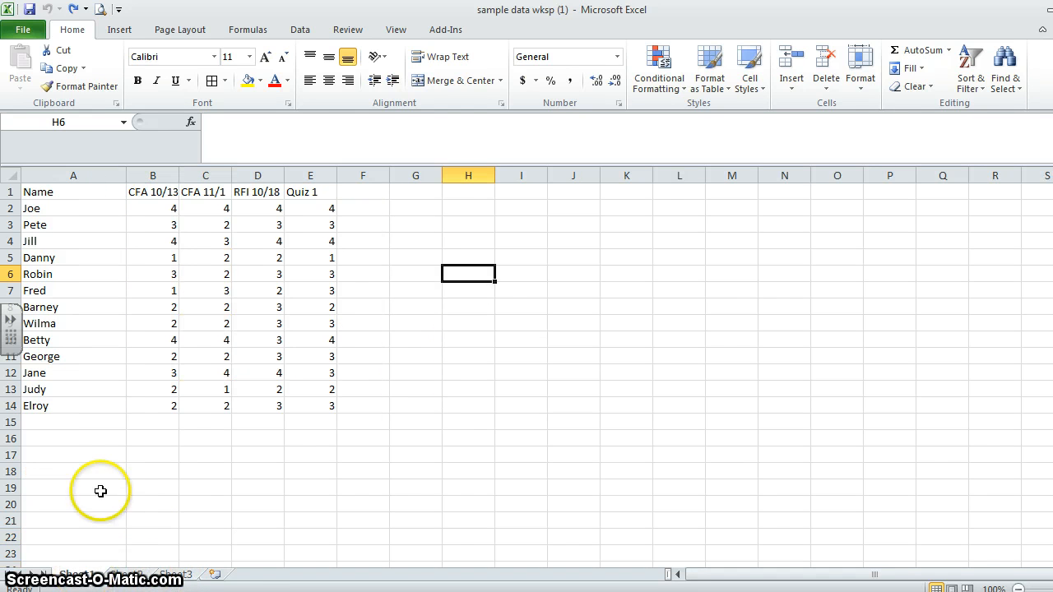
click(124, 421)
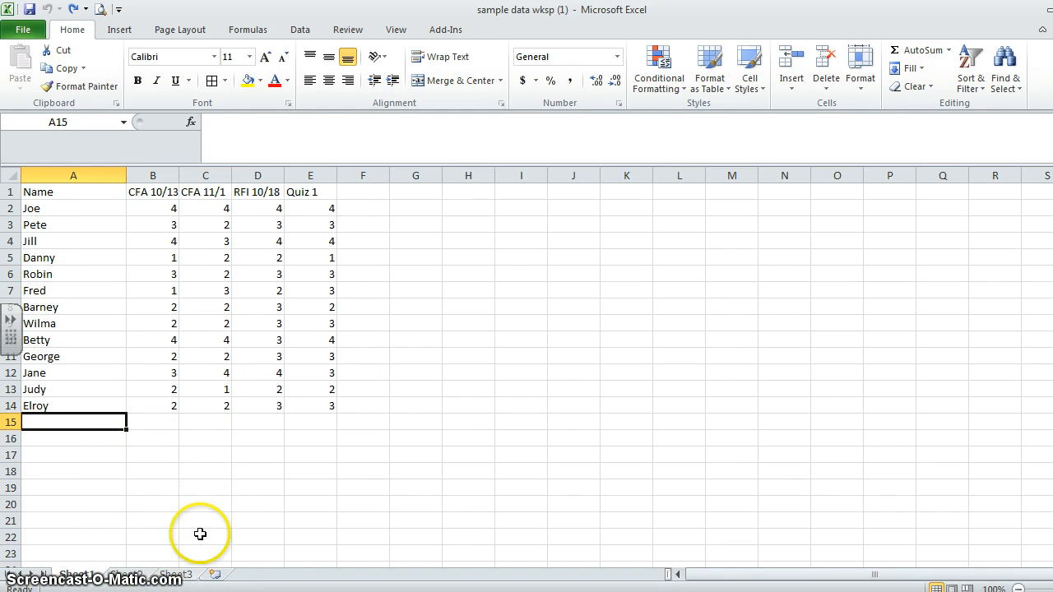
- Insert a new worksheet after Sheet3 and rename Sheet1 as MP1
click(214, 575)
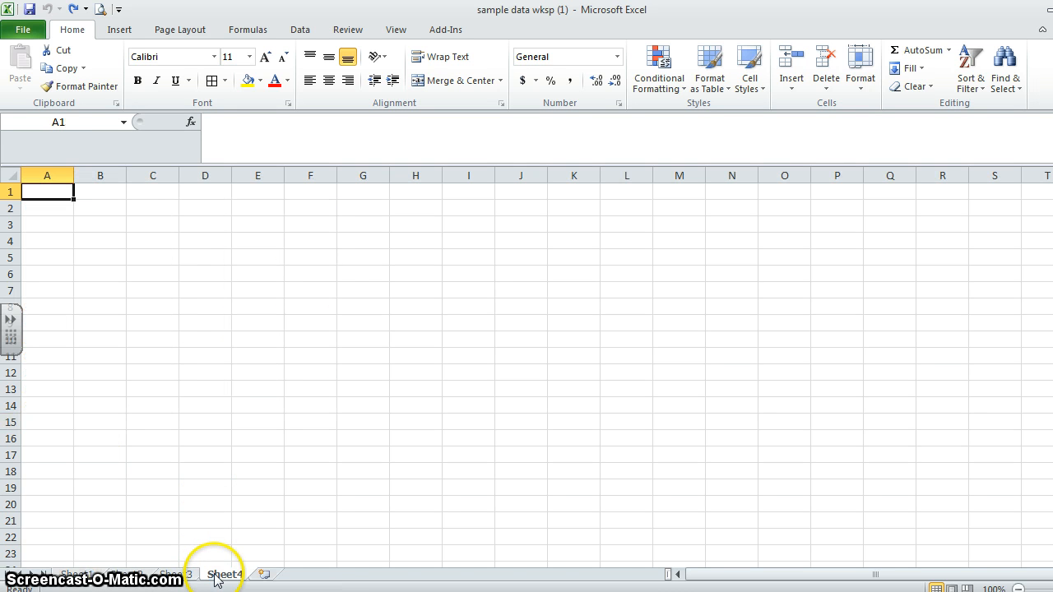
right_click(89, 576)
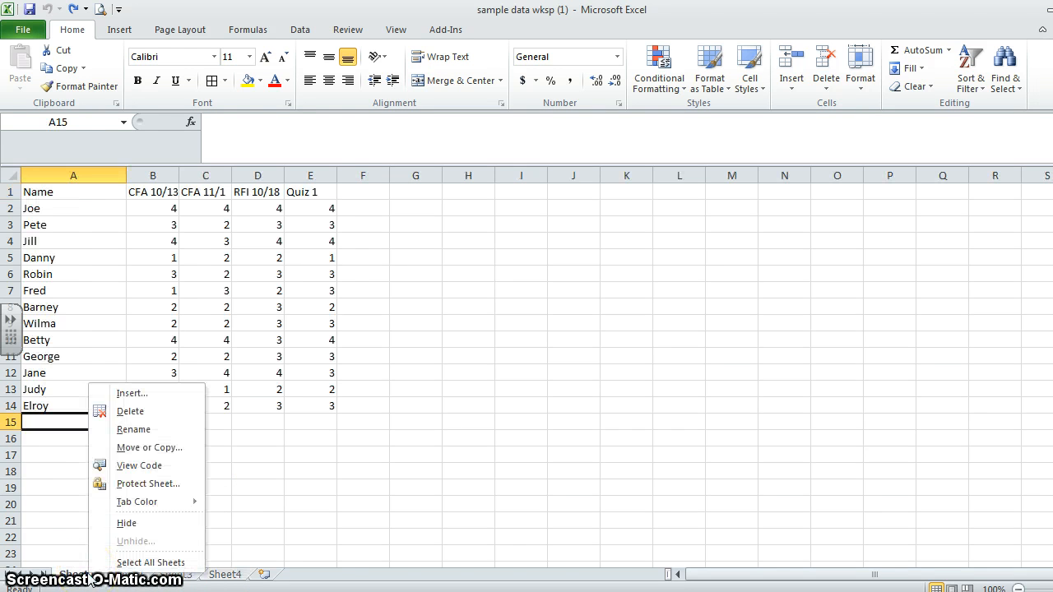
click(160, 428)
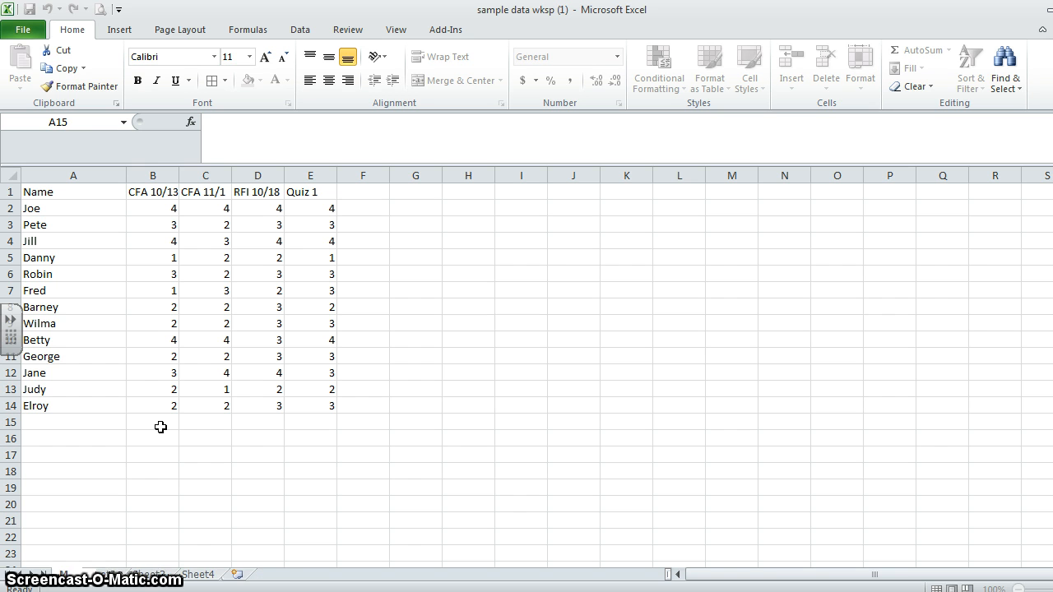
text(MPLD)
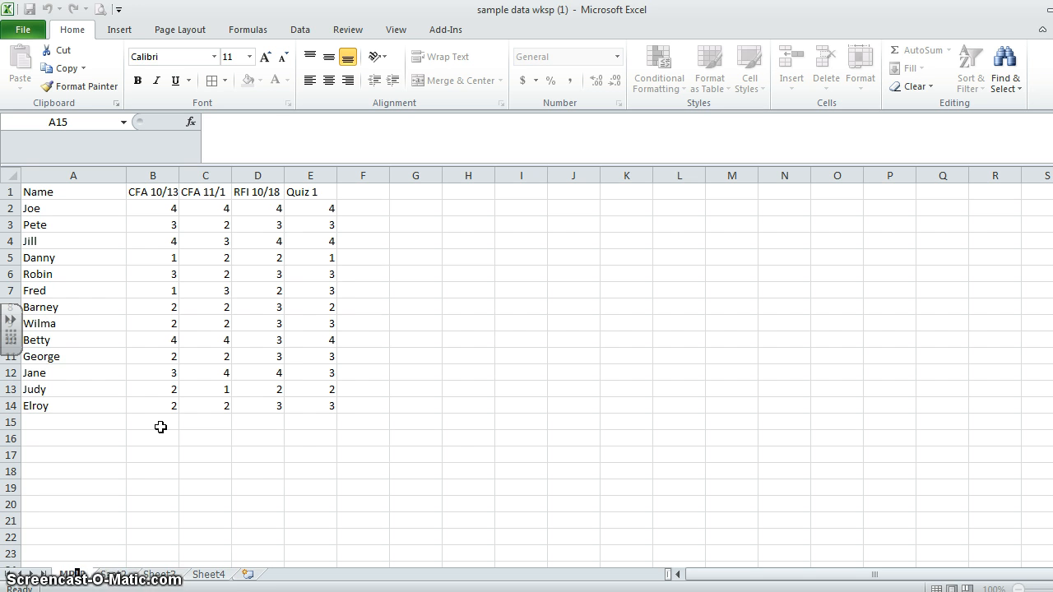
text(1)
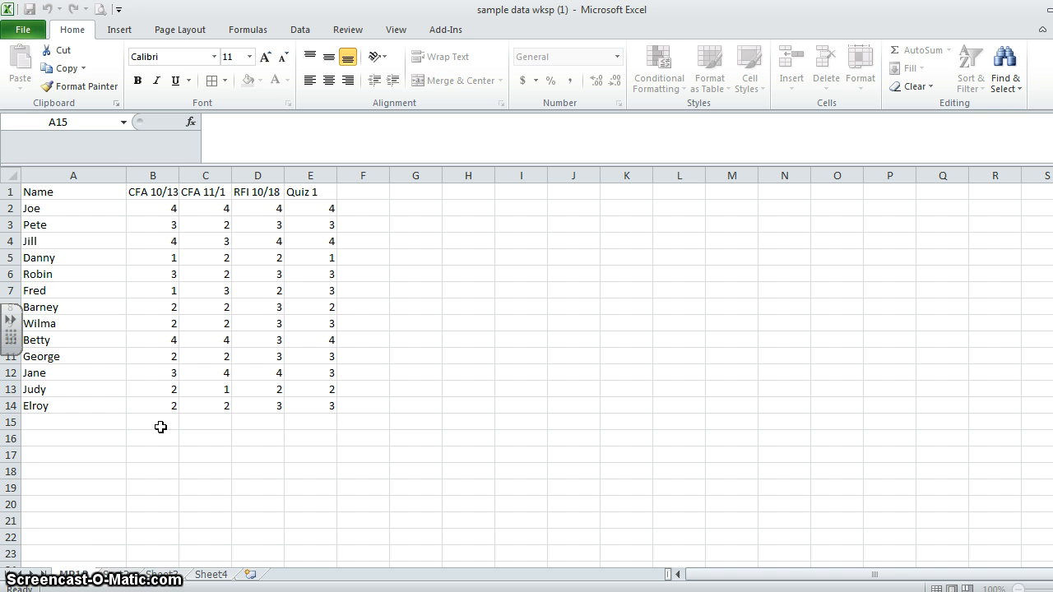
click(84, 574)
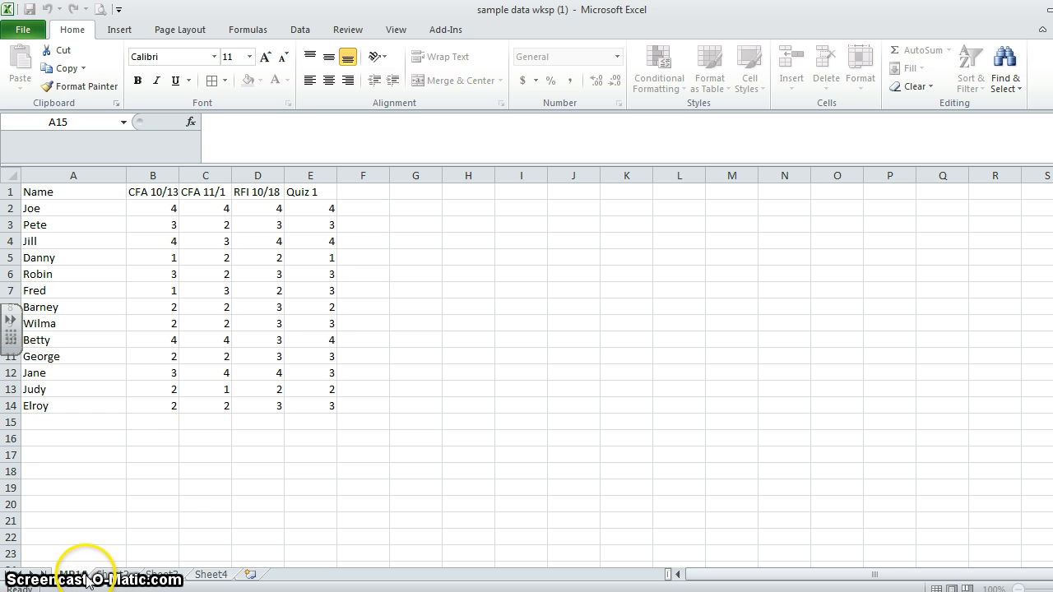
key(Return)
click(173, 485)
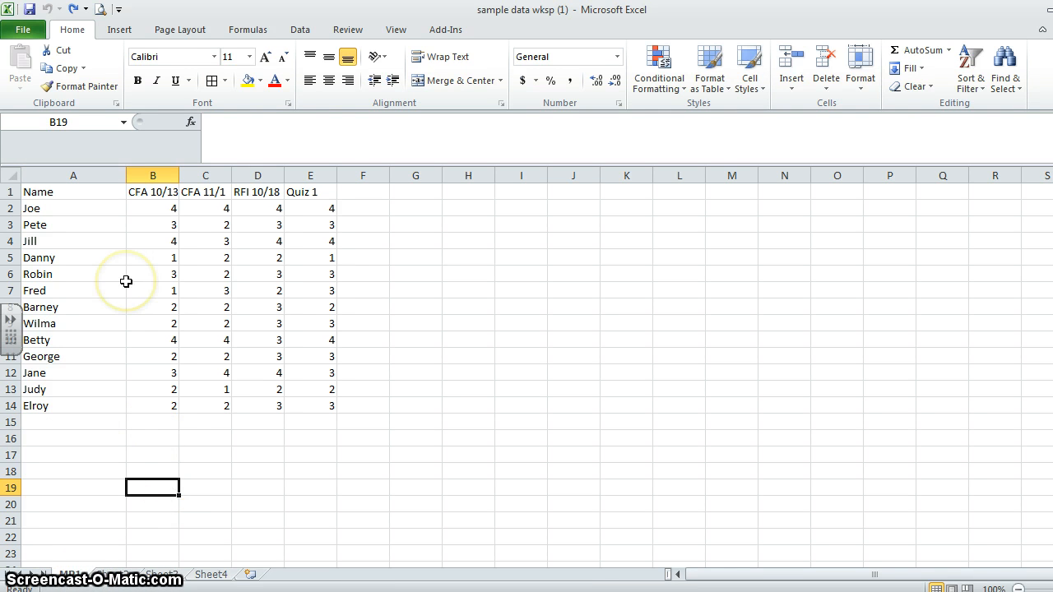
click(101, 255)
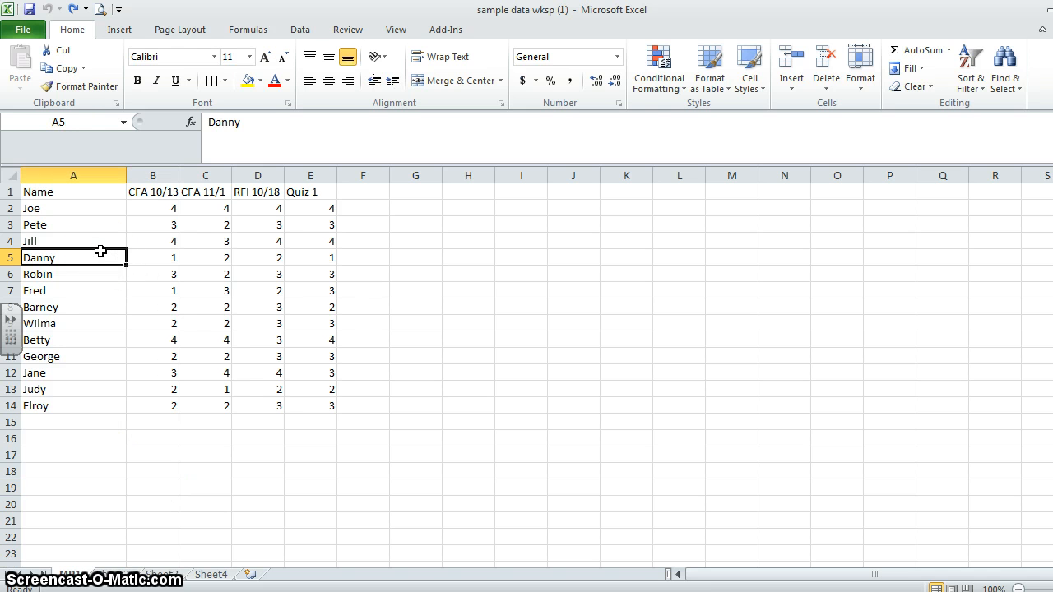
click(407, 252)
click(73, 419)
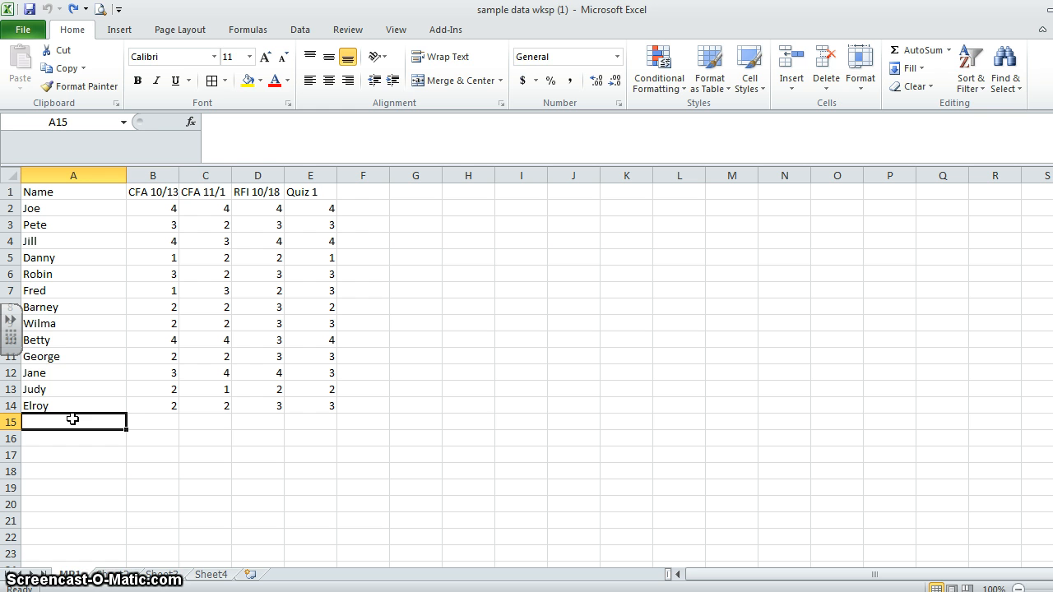
text(Kjil)
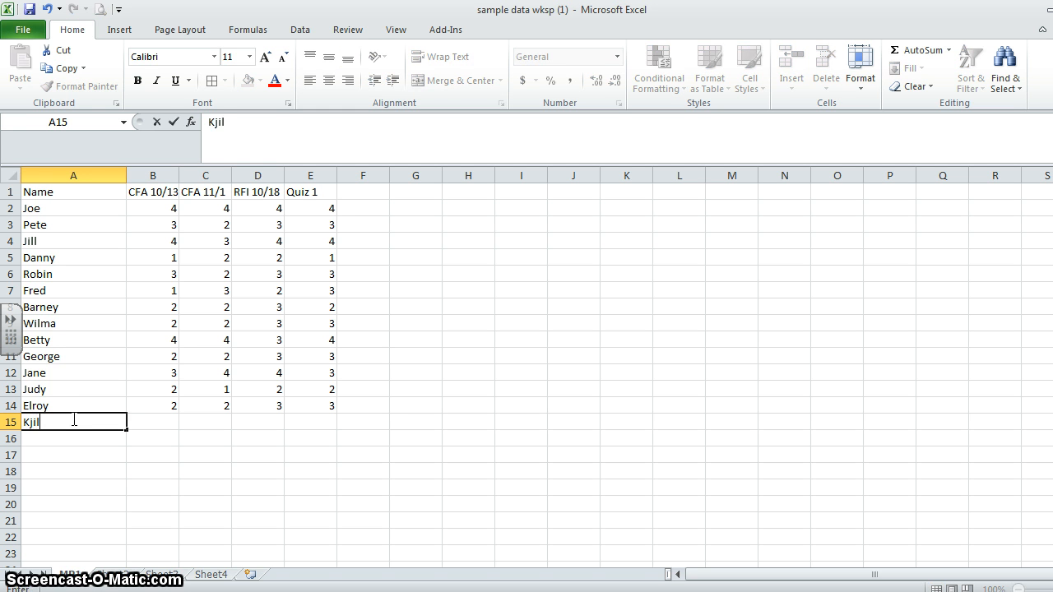
key(BackSpace)
key(BackSpace)
key(BackSpace)
key(BackSpace)
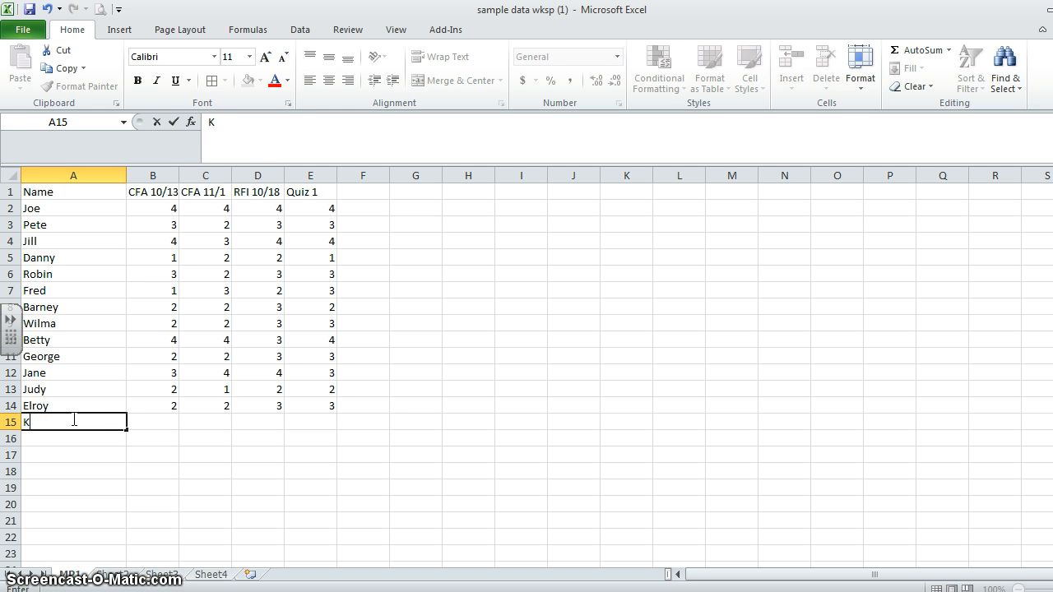
click(392, 321)
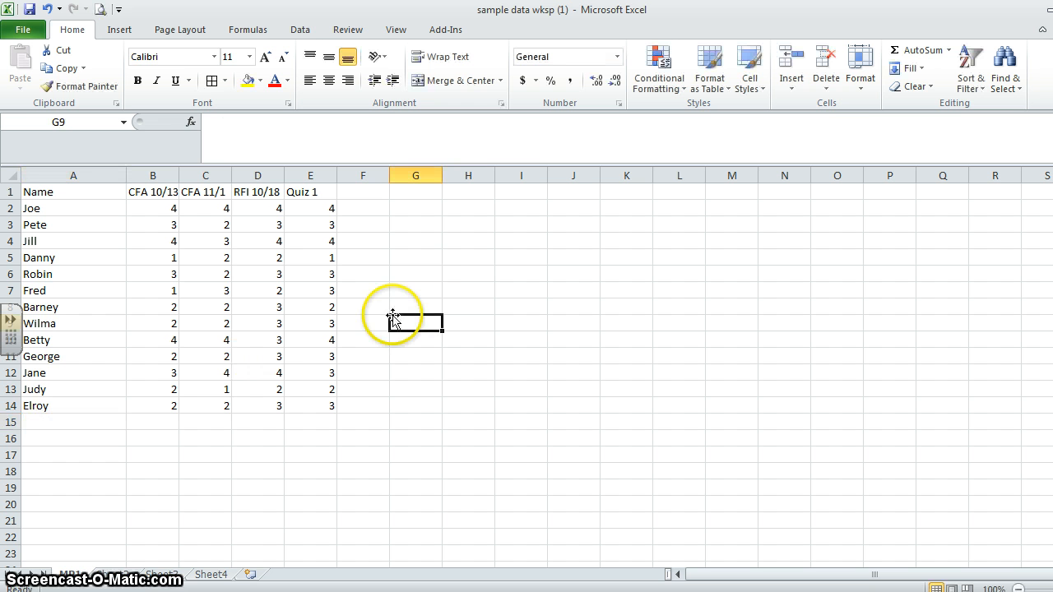
- Select the cell block A3:I15 on the MP1 sheet and clear the selection
click(420, 276)
click(500, 302)
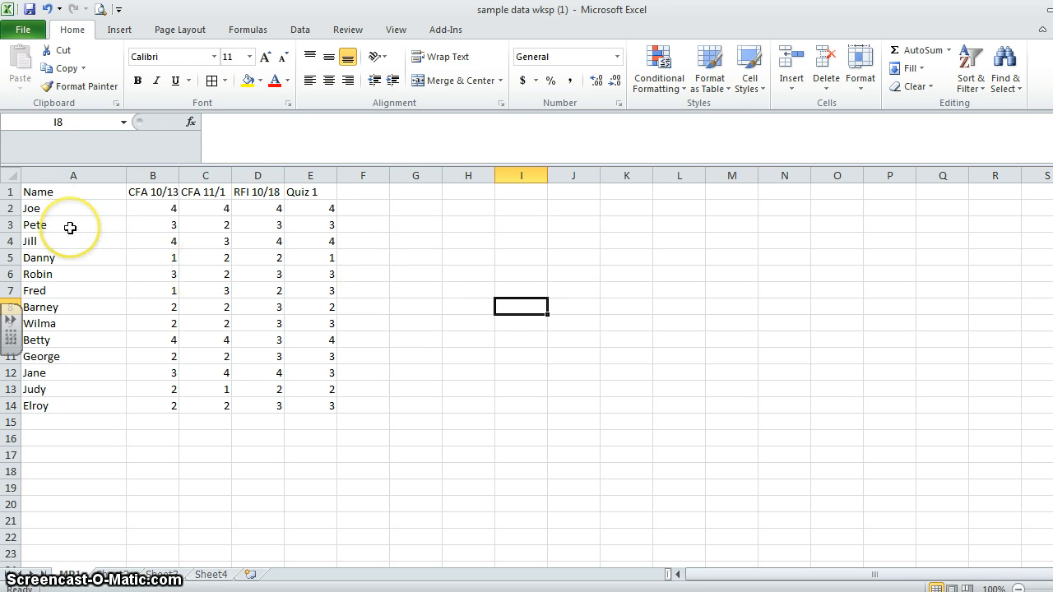
click(99, 232)
drag(100, 232, 507, 417)
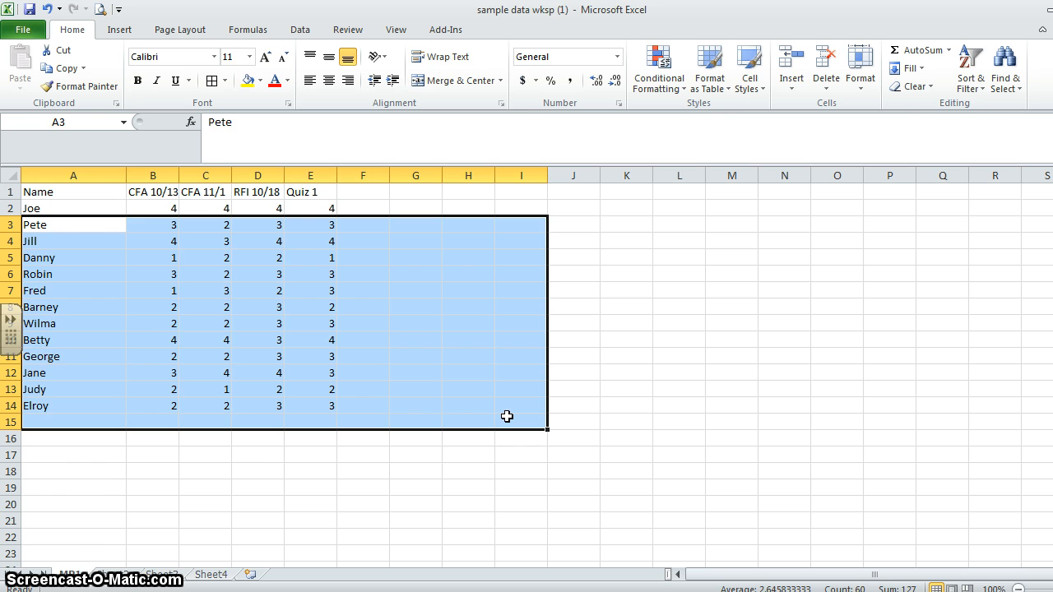
click(250, 502)
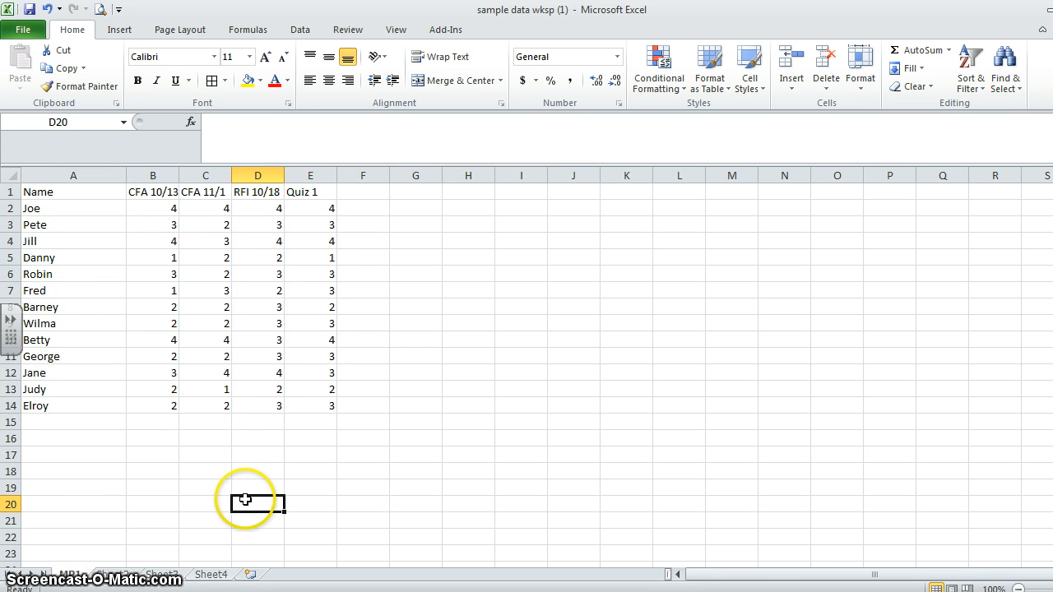
- Select row 4 and rows 5 to 8 as whole rows, and clear the selection
click(11, 240)
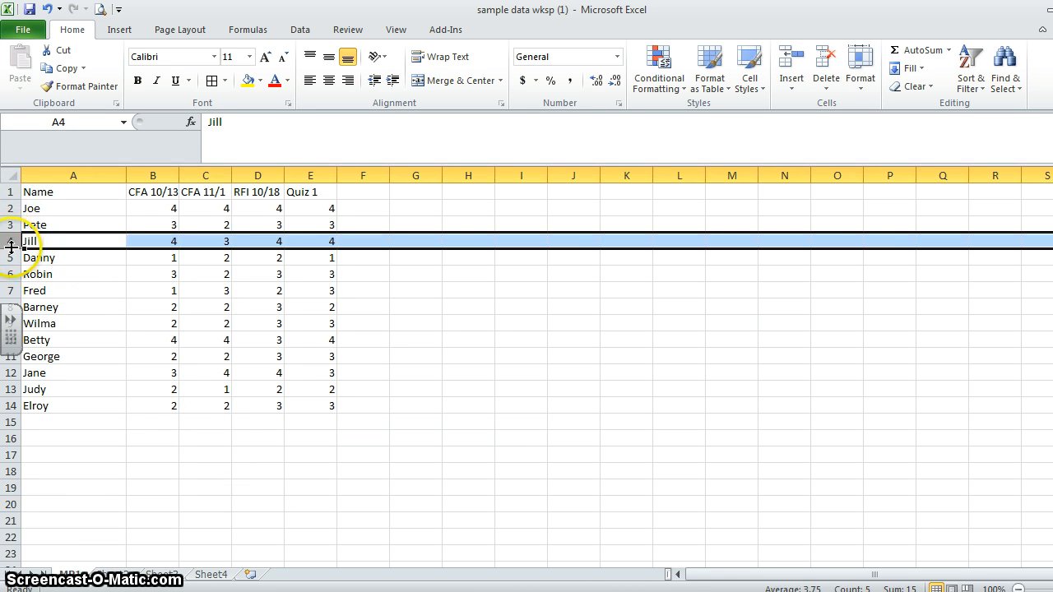
drag(13, 258, 11, 307)
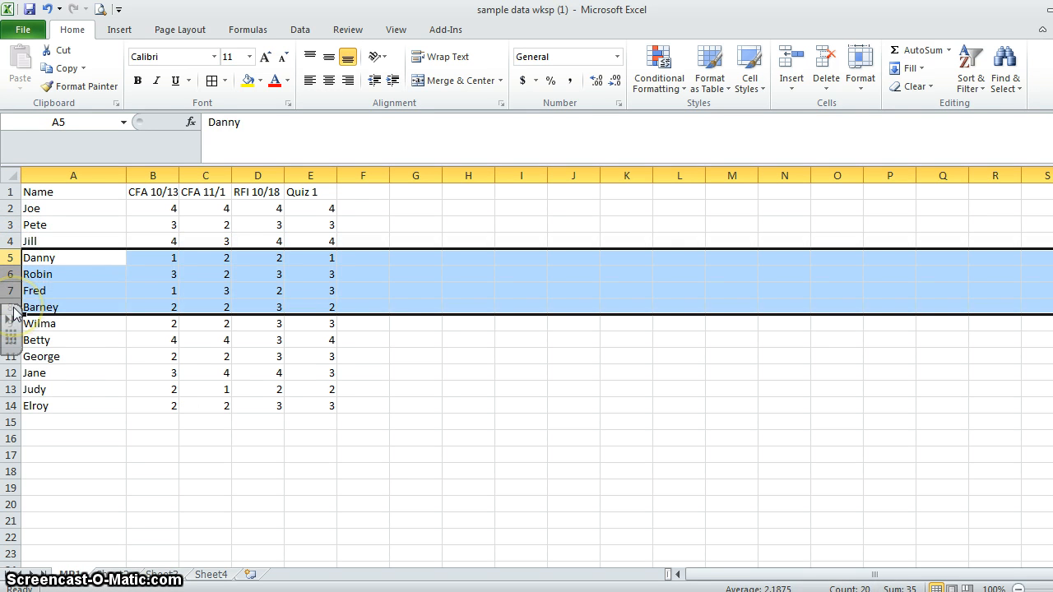
click(74, 335)
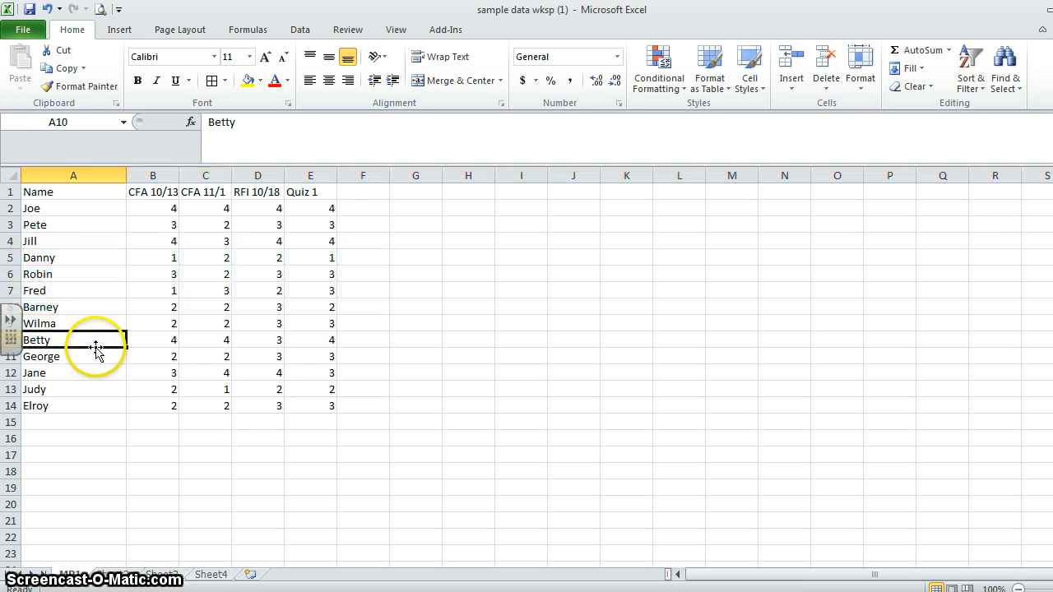
- Select columns A, C and D one at a time, plus a run of adjacent columns from B, and clear the selection
click(110, 171)
click(211, 170)
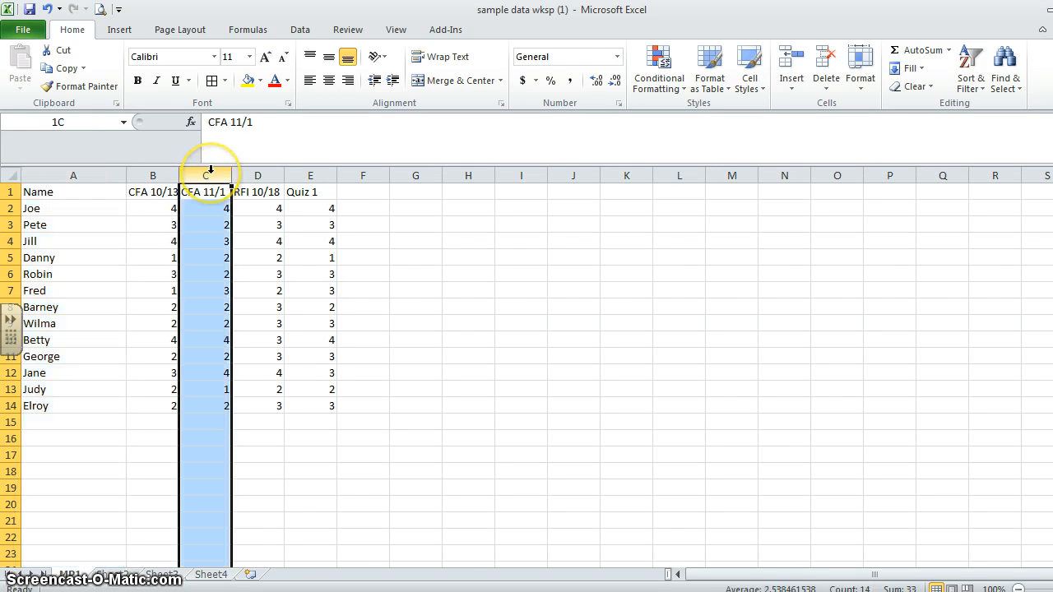
click(251, 171)
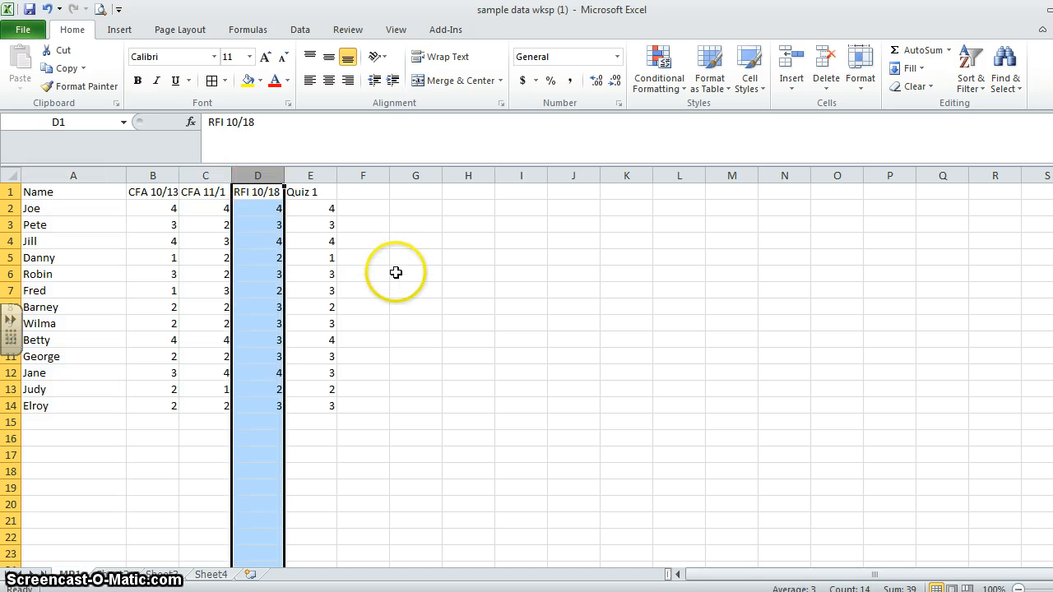
drag(159, 175, 337, 179)
click(525, 293)
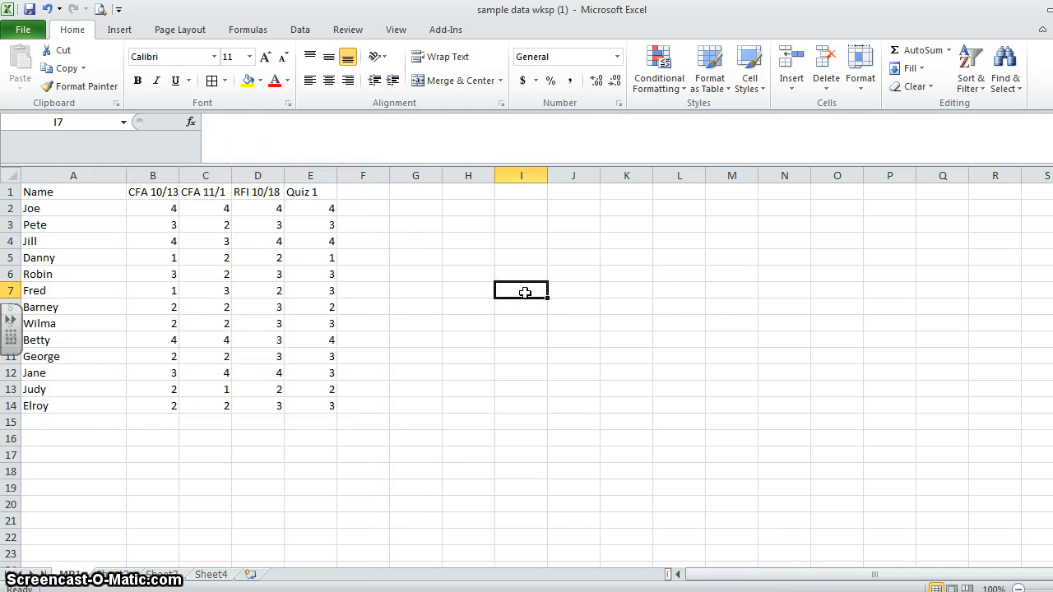
- Fill the entire MP1 worksheet with yellow and apply borders to all its cells
click(13, 177)
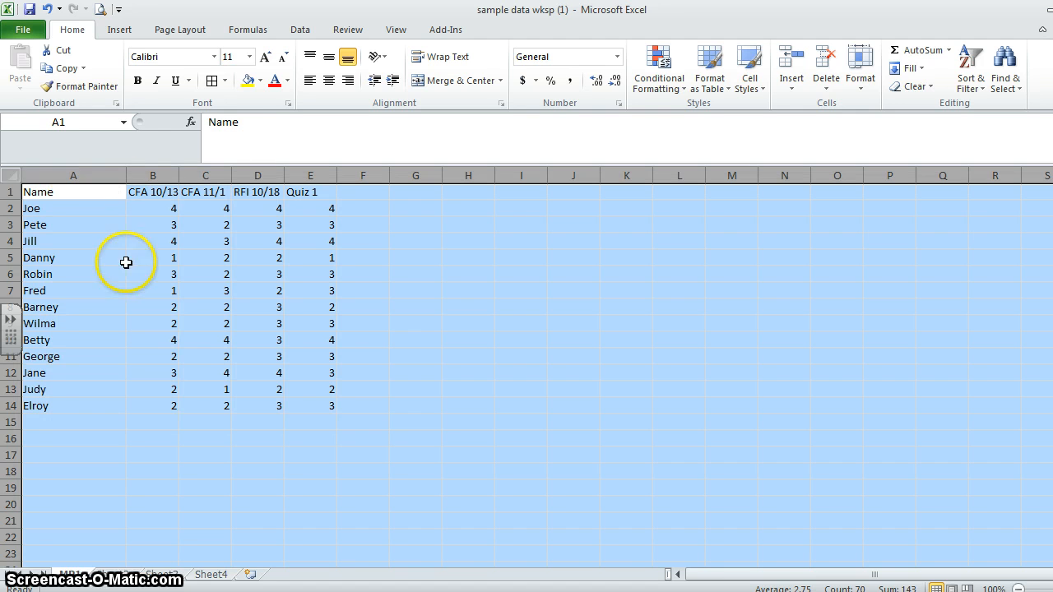
click(247, 82)
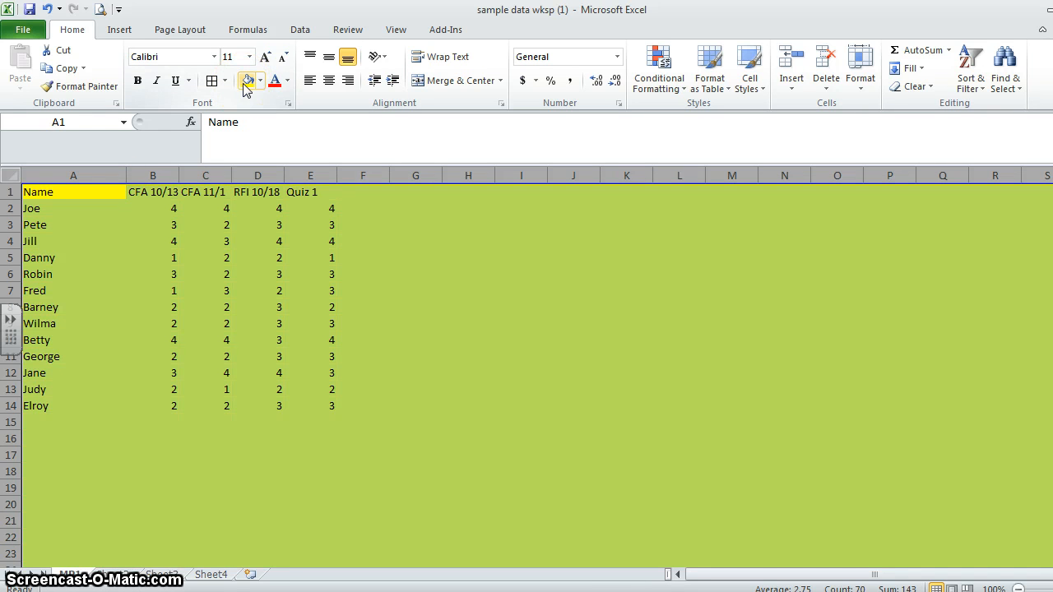
click(225, 81)
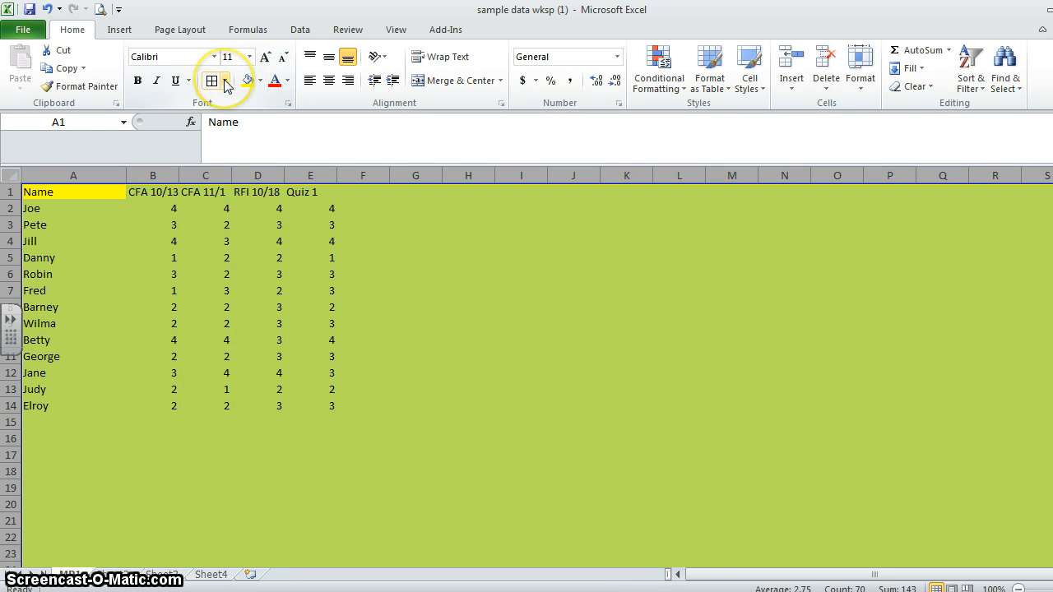
click(154, 211)
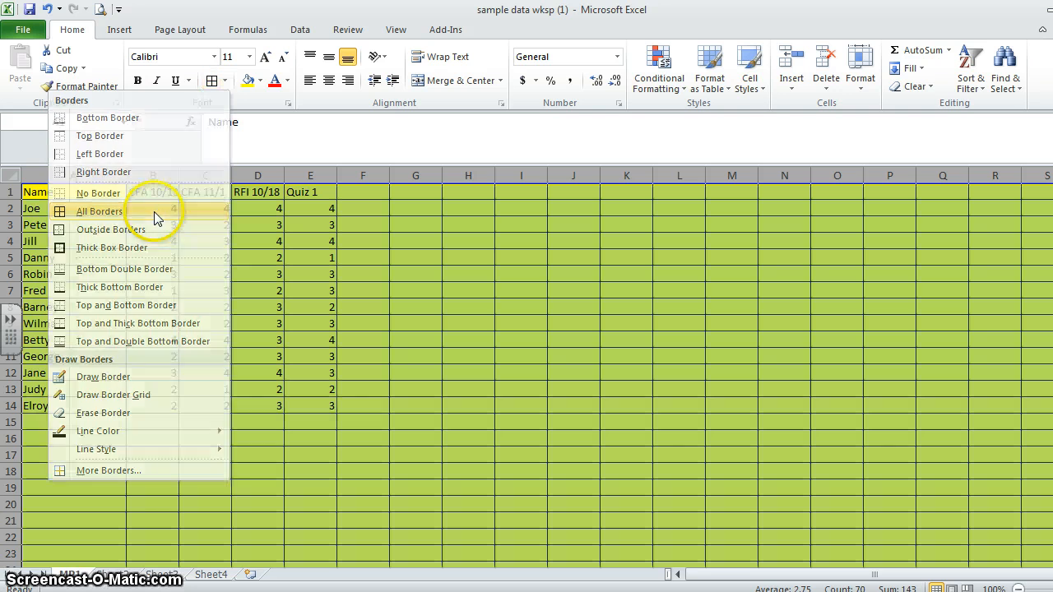
- Make all text on the worksheet bold and italic, and review the available number formats
click(138, 81)
click(156, 81)
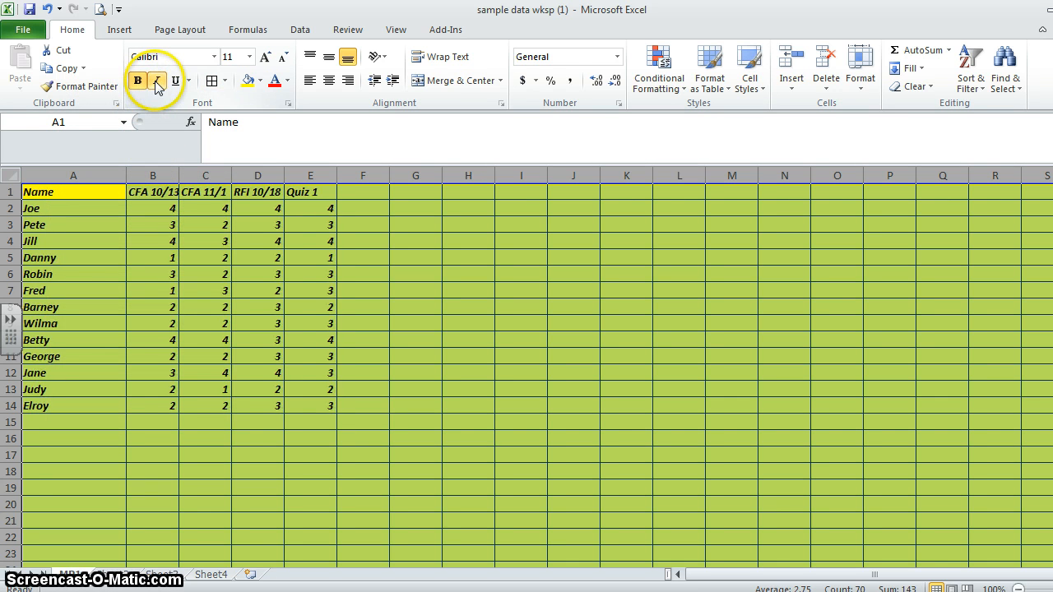
click(617, 57)
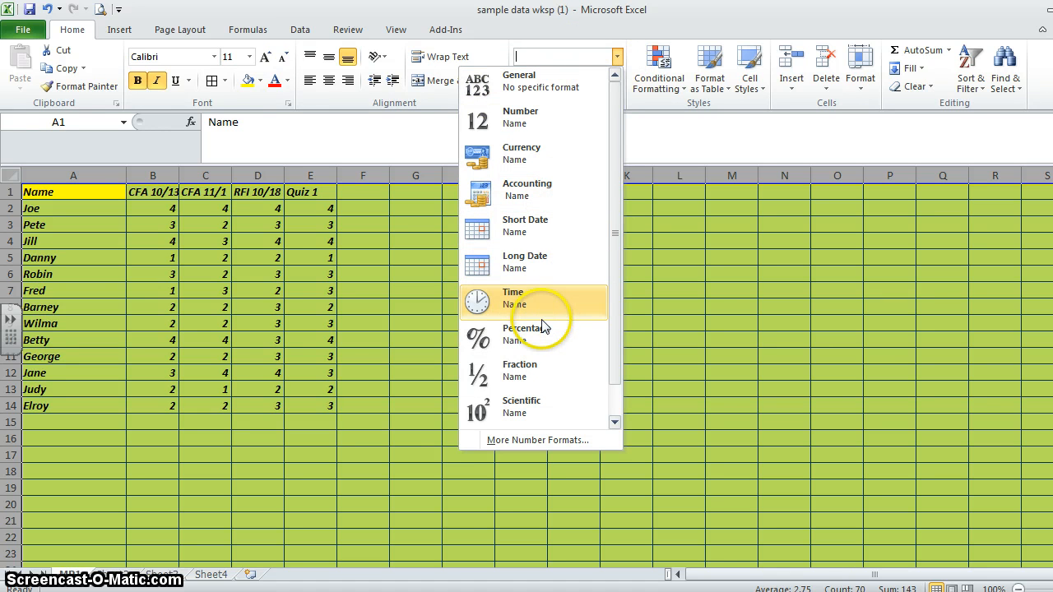
click(376, 416)
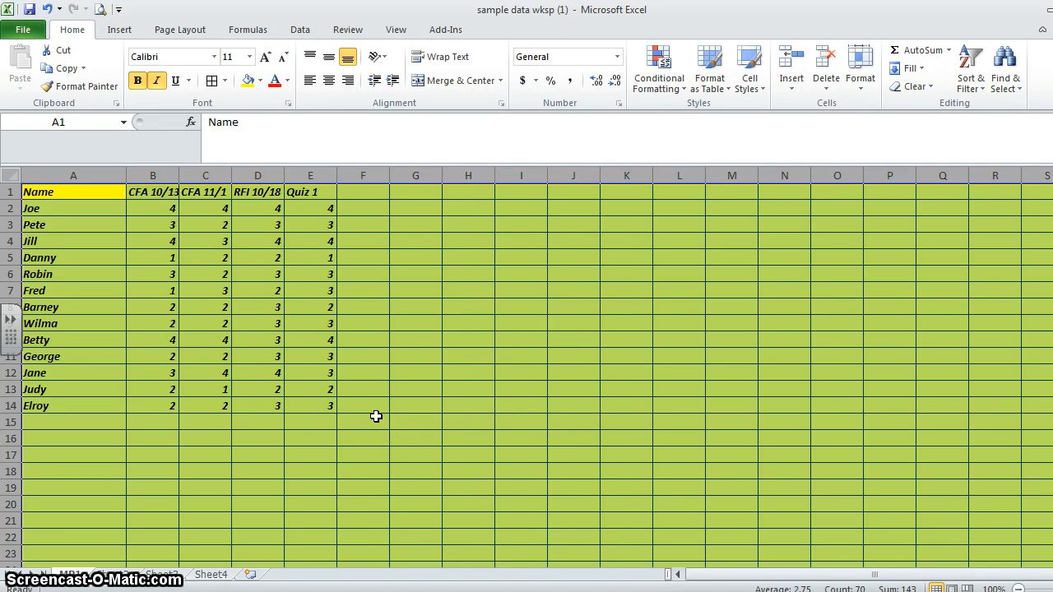
- Undo the italic, bold, border and yellow fill formatting on the whole worksheet
key(ctrl+i)
key(ctrl+b)
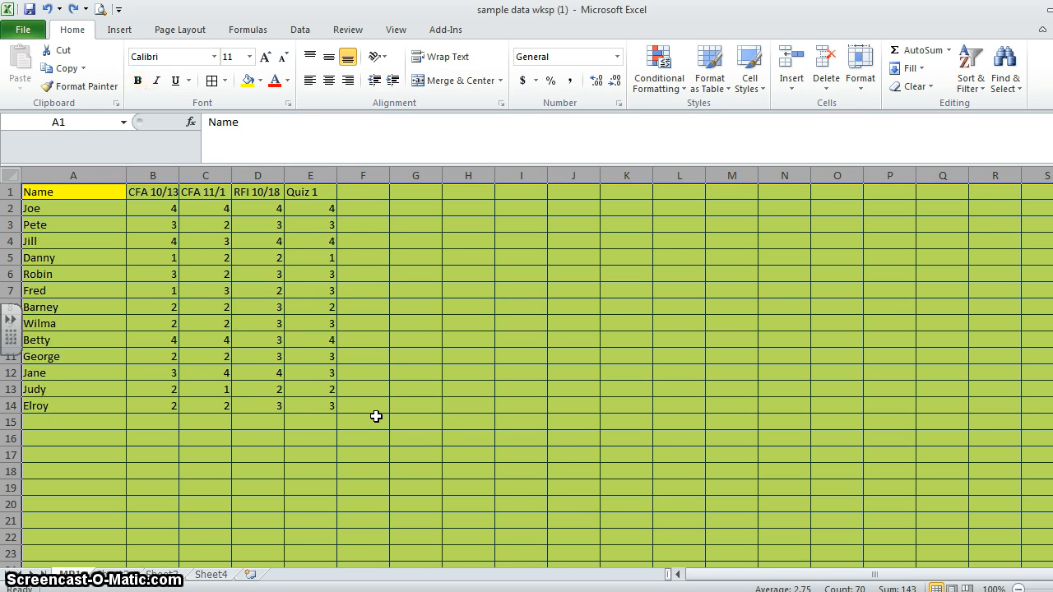
key(ctrl+z)
key(ctrl+z)
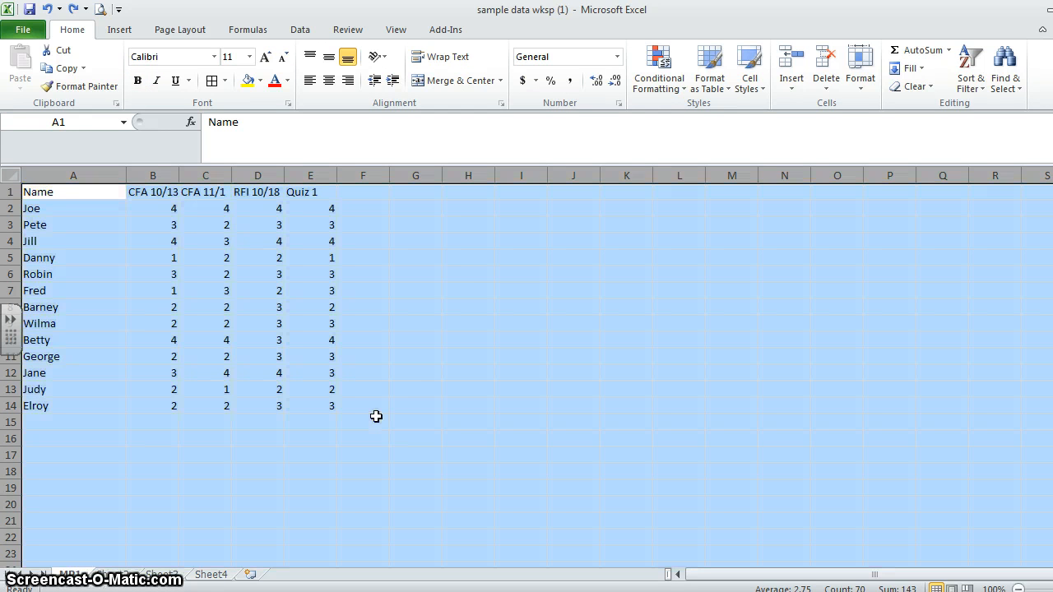
- Format the RFI 10/18 scores in column D as dollar Accounting values and look over the alternative currency formats
click(458, 255)
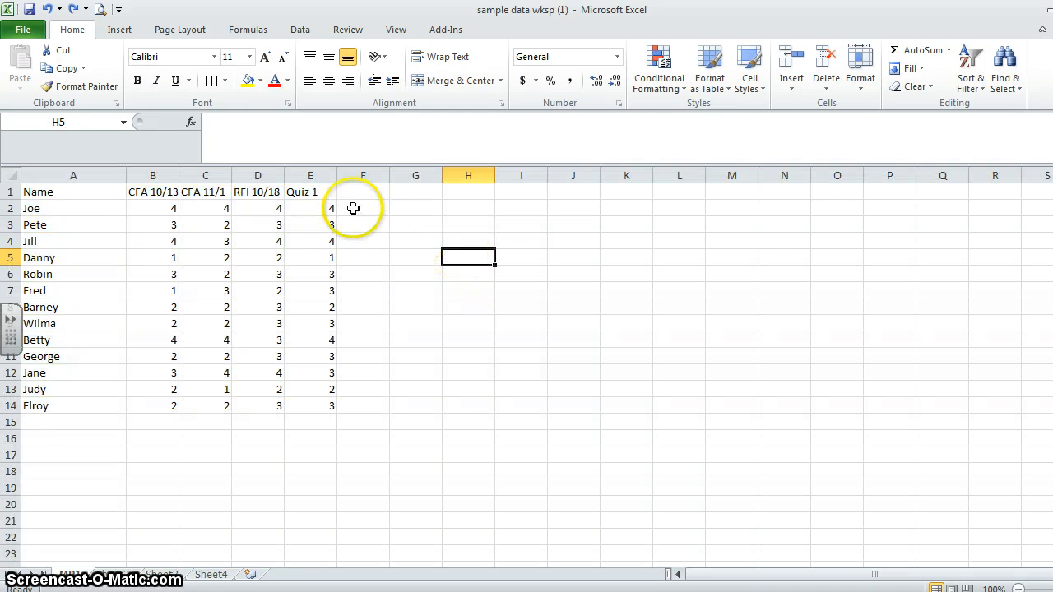
click(258, 176)
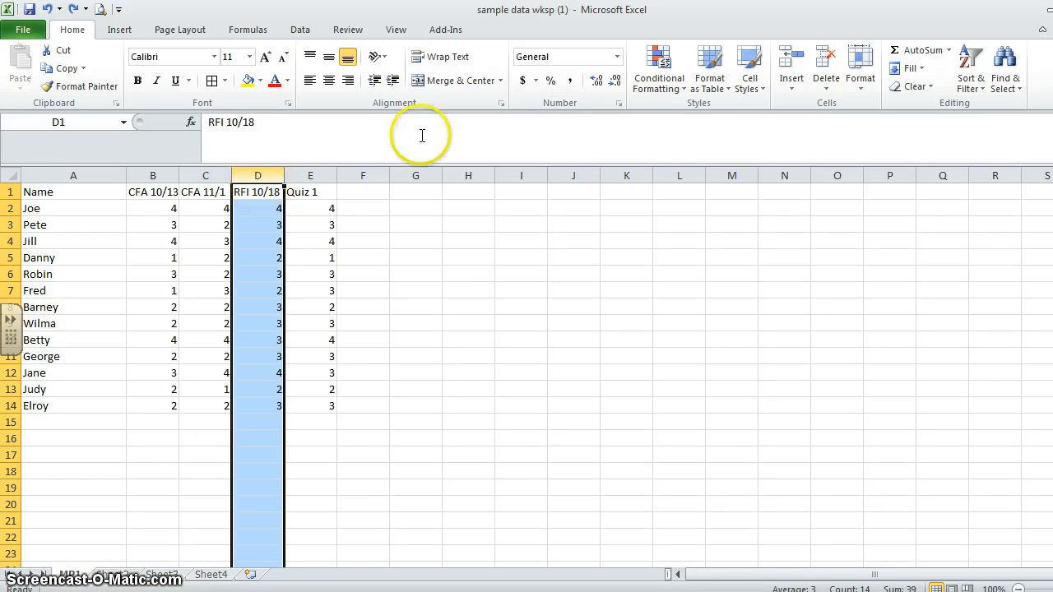
click(523, 81)
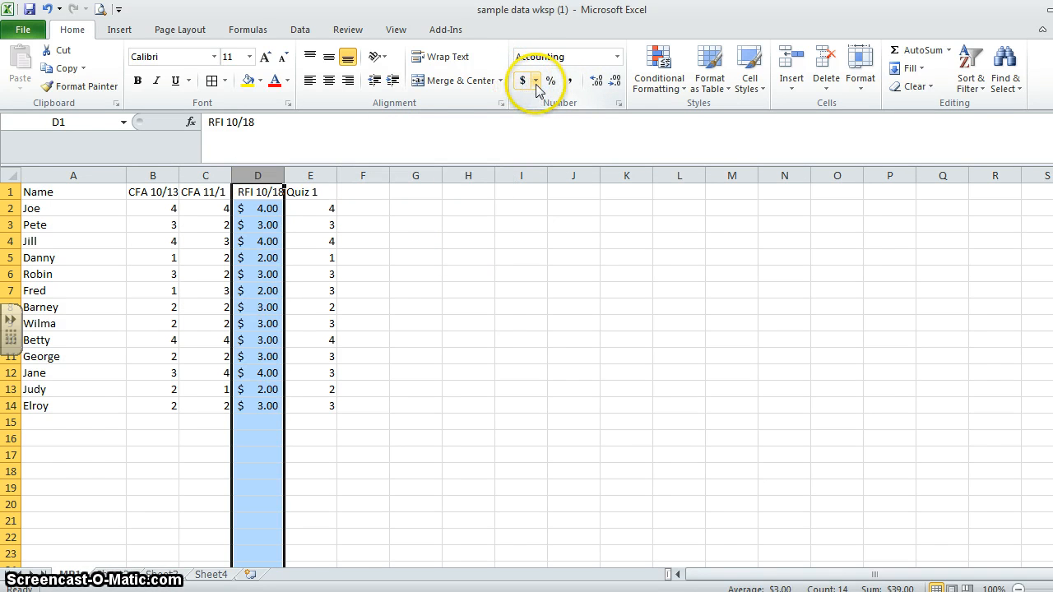
click(536, 82)
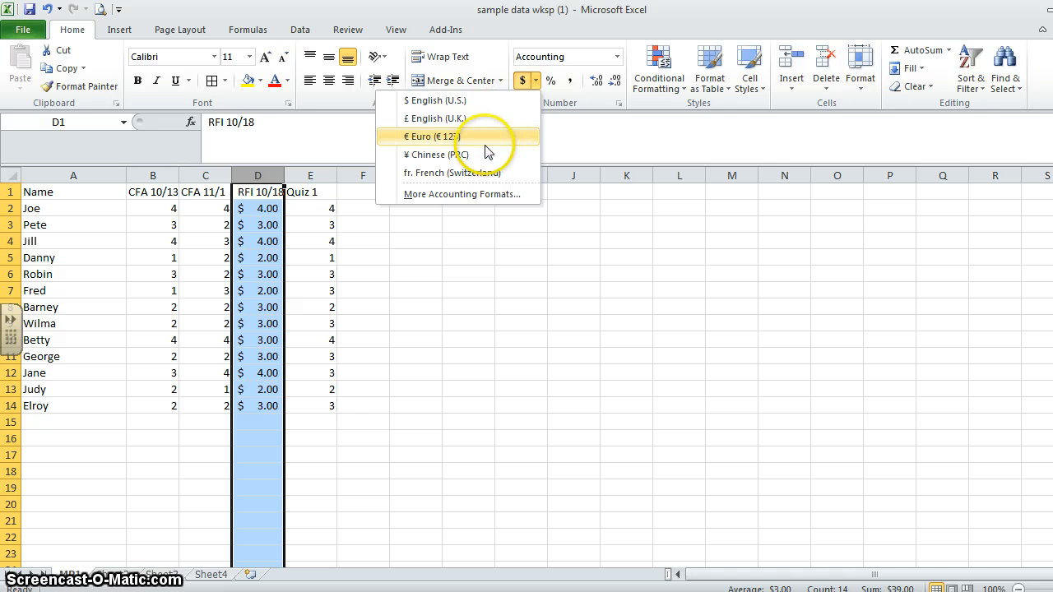
- Increase column D's decimal places to four, reduce them back to two, and clear the column selection
click(595, 83)
click(596, 83)
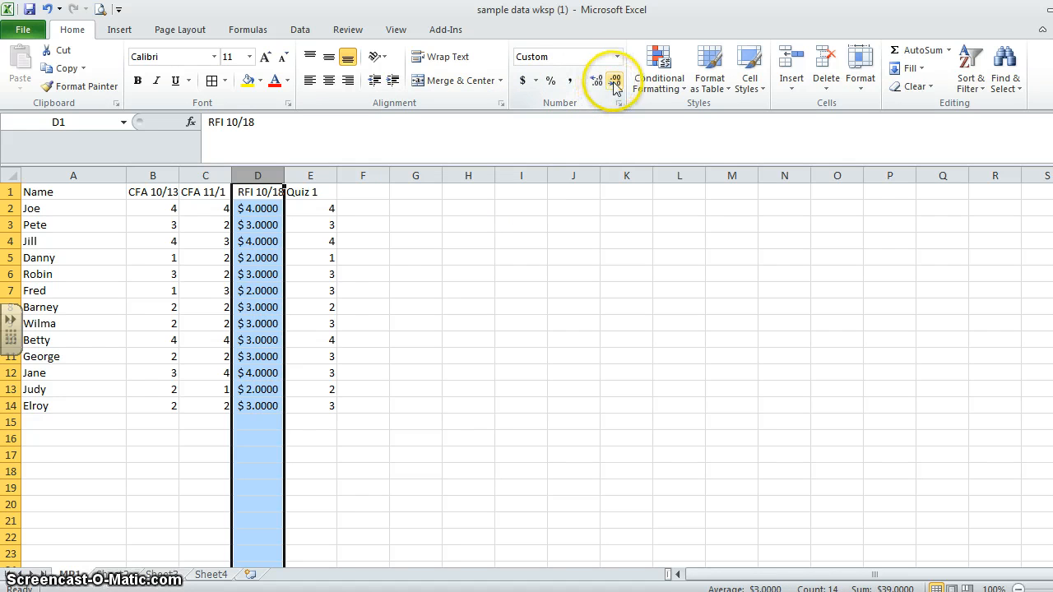
click(616, 83)
click(616, 82)
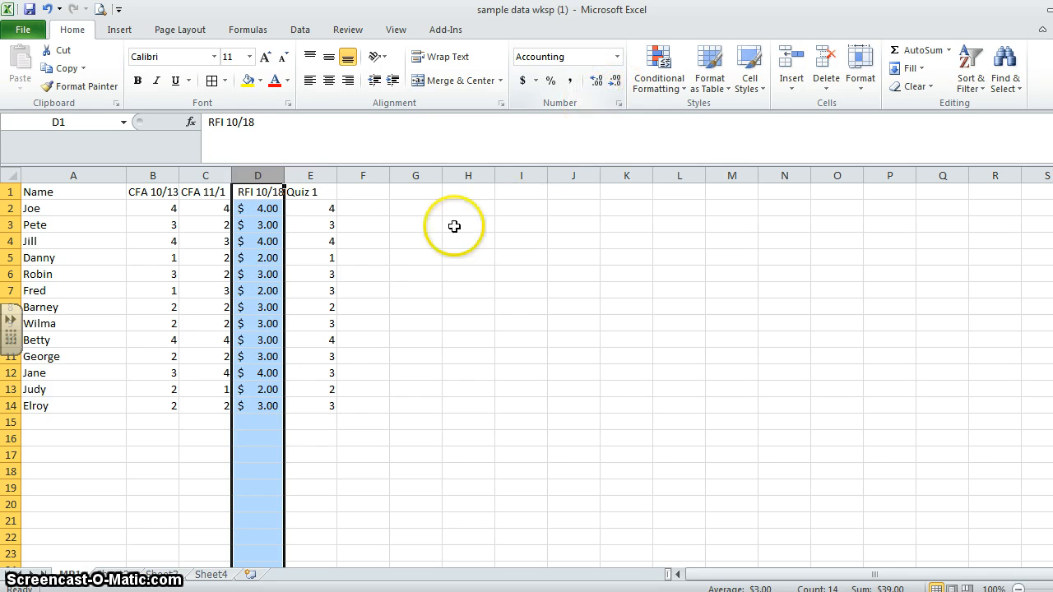
click(425, 271)
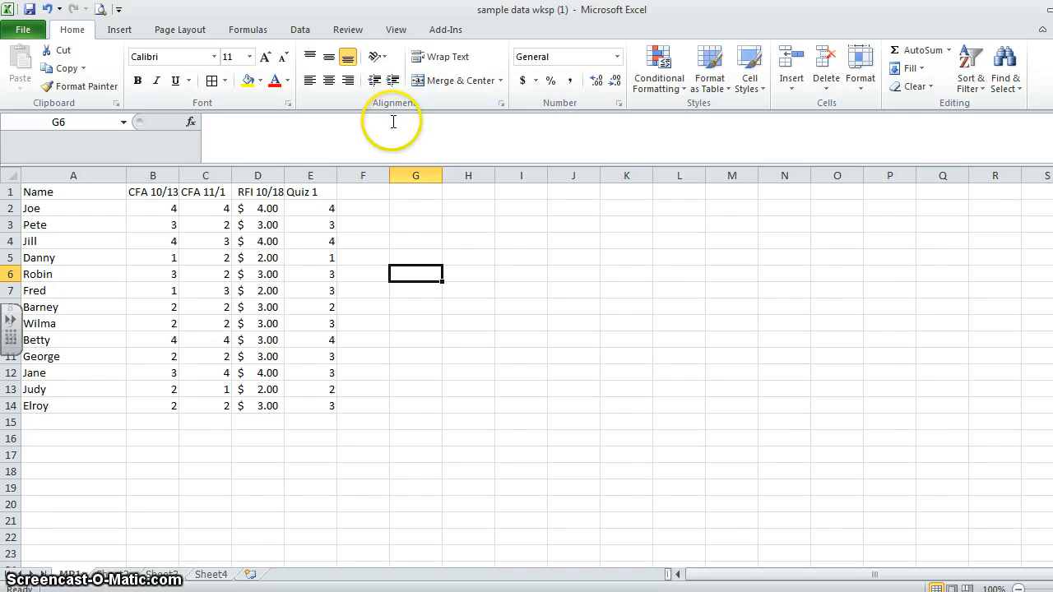
- Look over the insert and page layout commands, switching printing of gridlines and headings on and off again
click(120, 31)
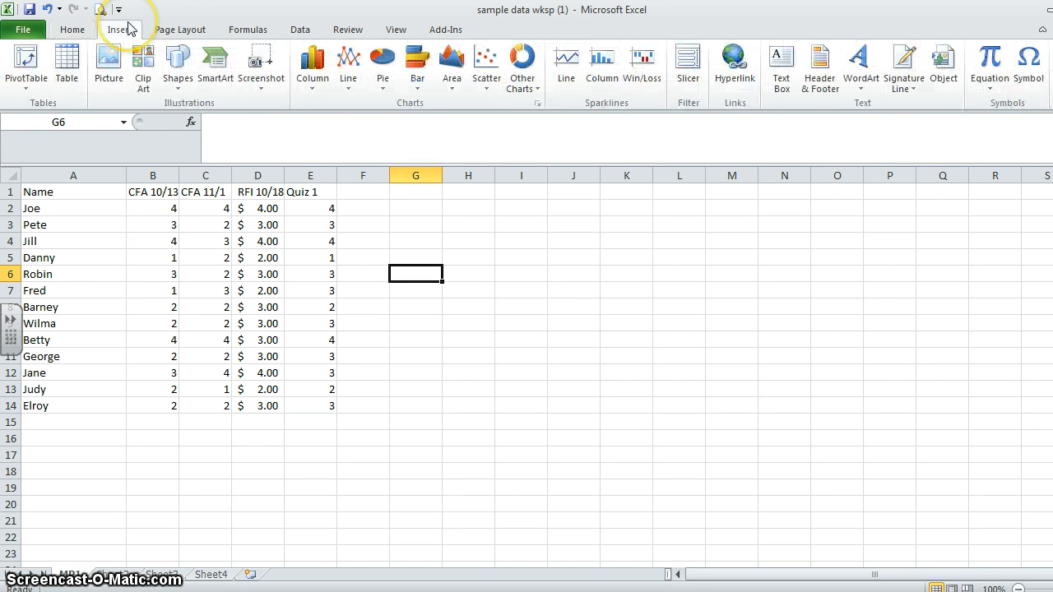
click(172, 32)
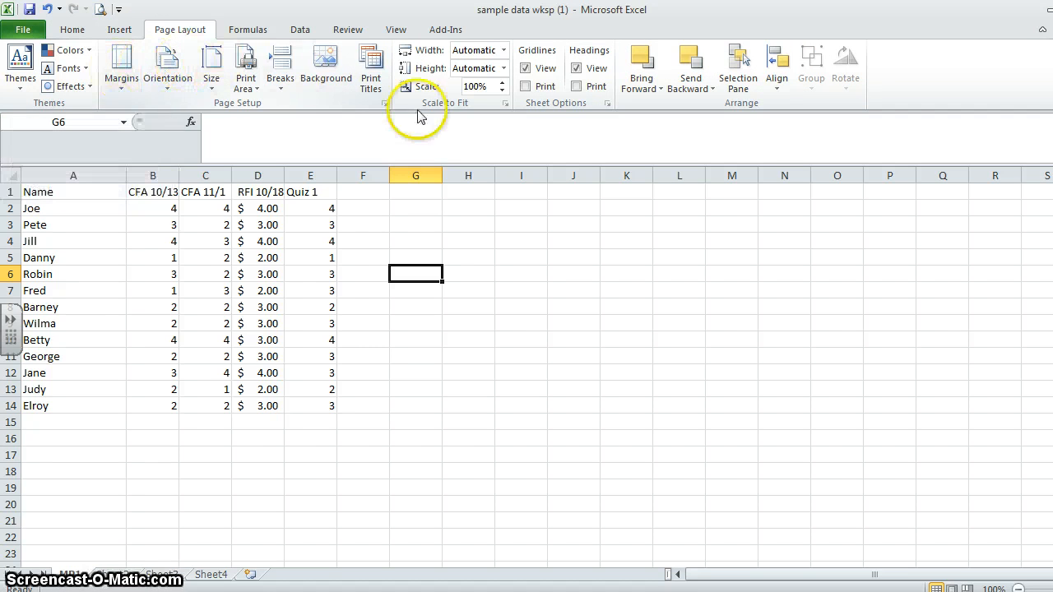
click(525, 86)
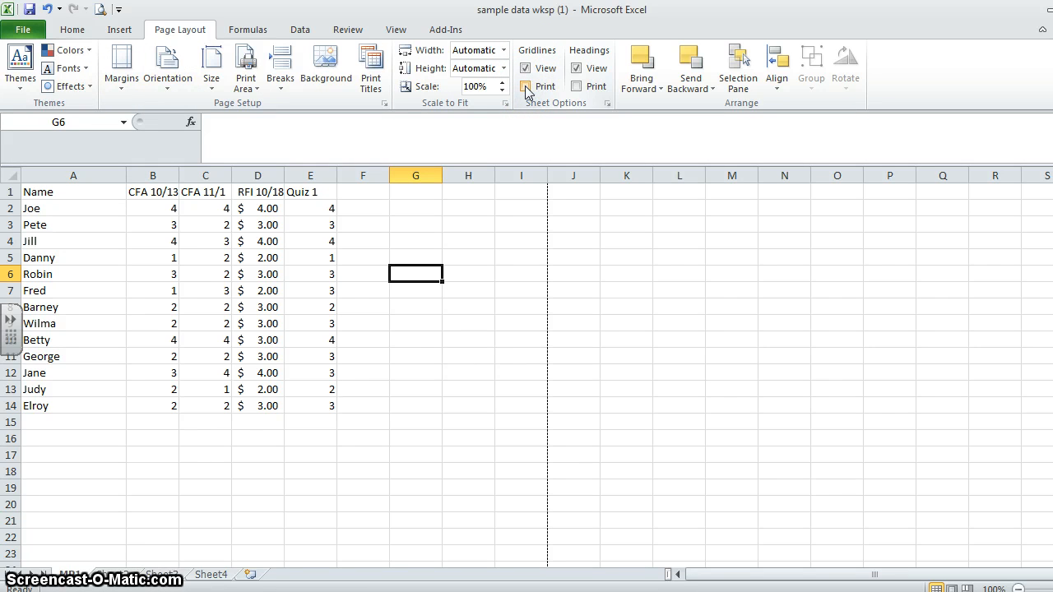
click(576, 86)
click(576, 86)
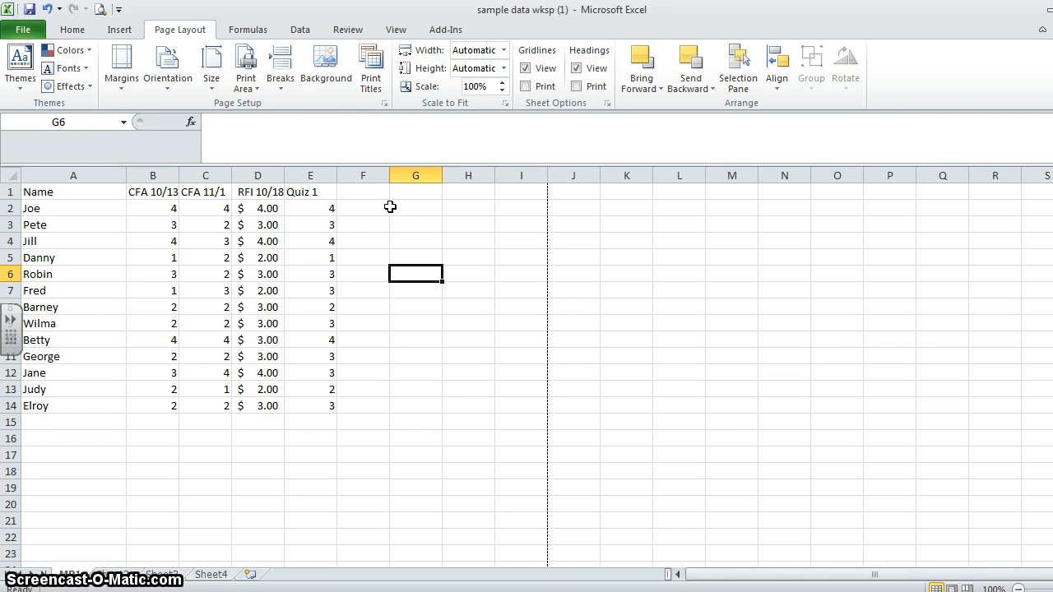
- Examine the print area options and the available formula, data, review and view commands, and return to the basic formatting commands
click(245, 51)
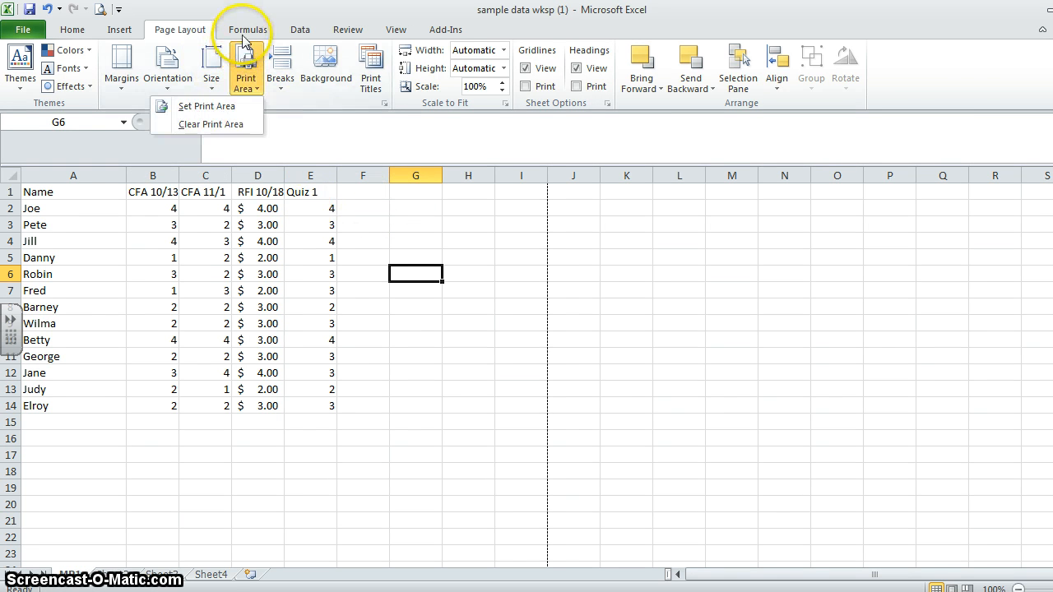
click(247, 30)
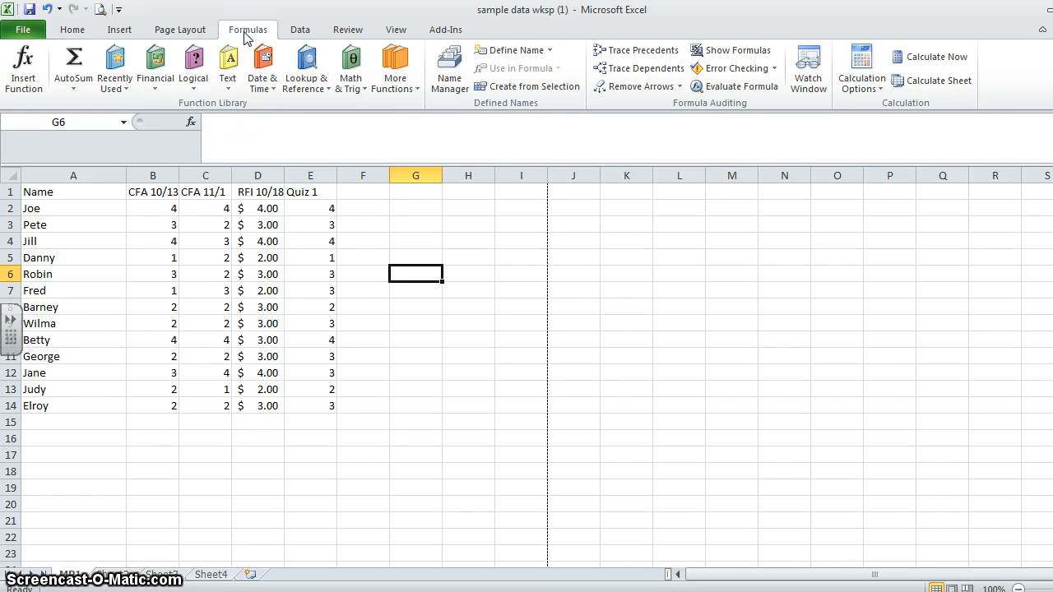
click(298, 30)
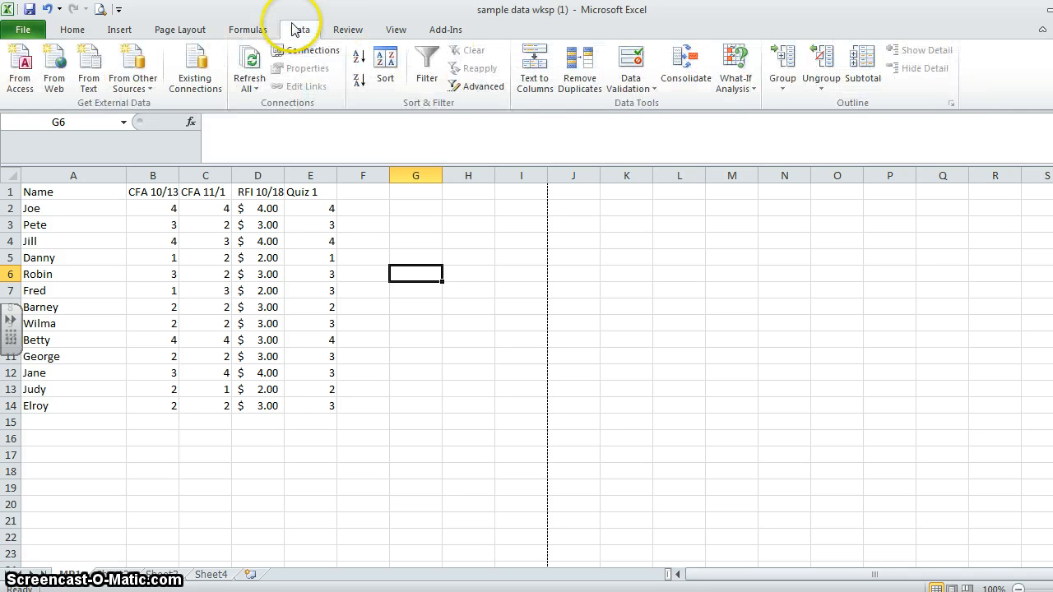
click(362, 30)
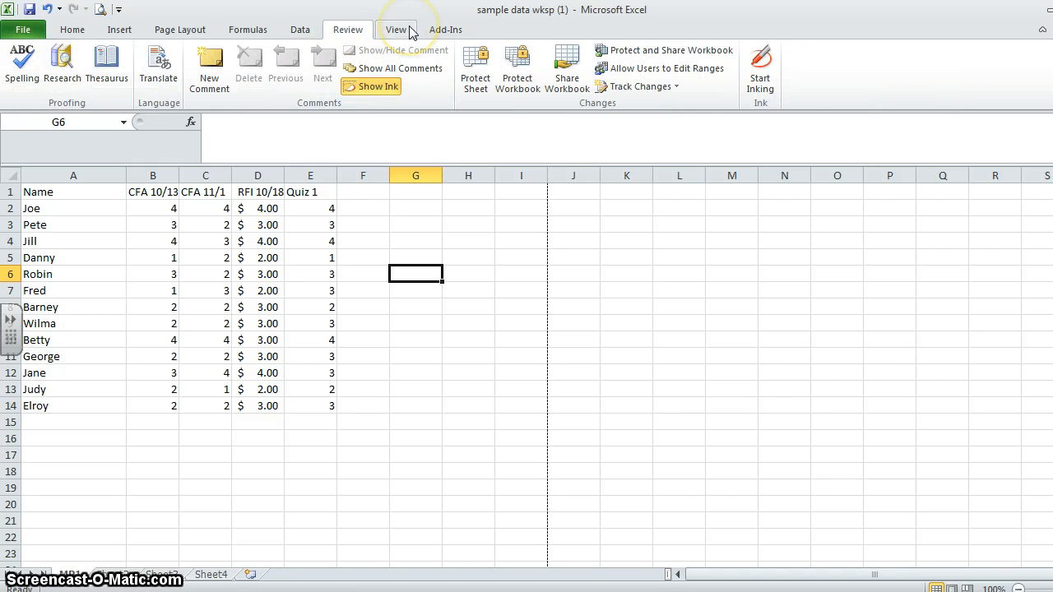
click(396, 29)
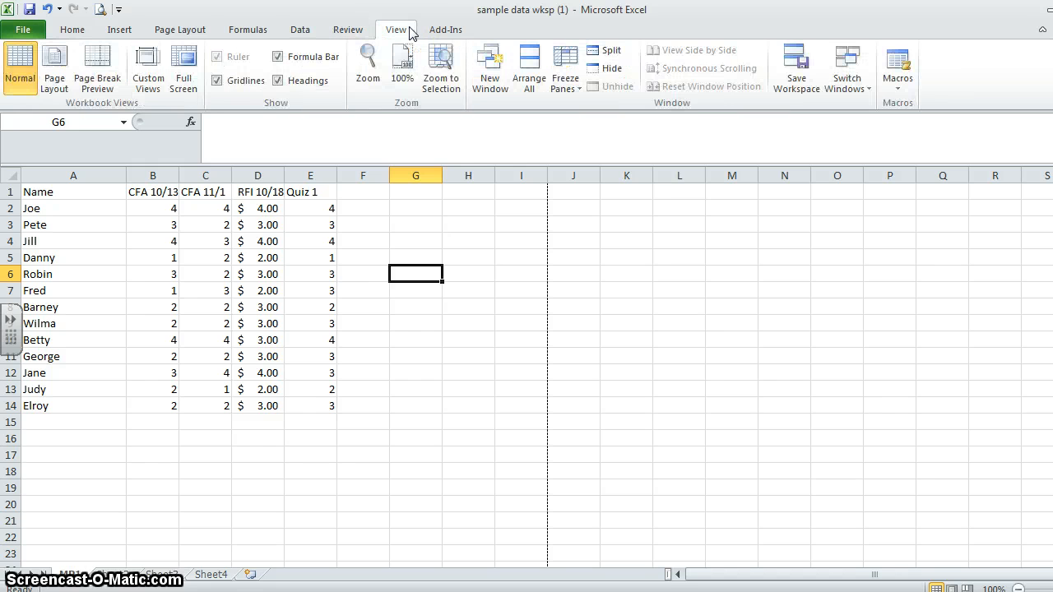
click(235, 54)
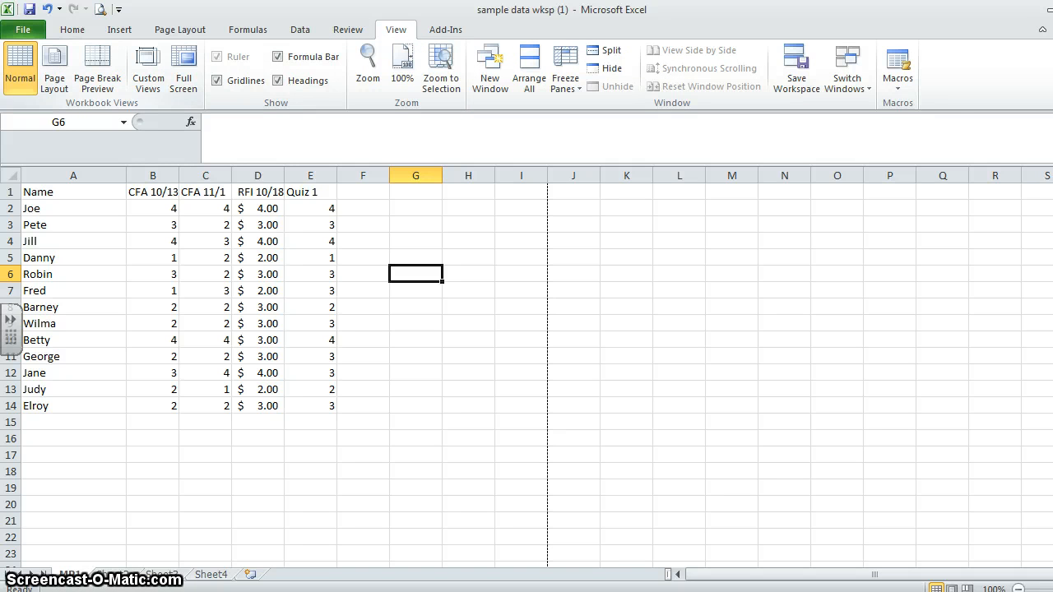
click(88, 30)
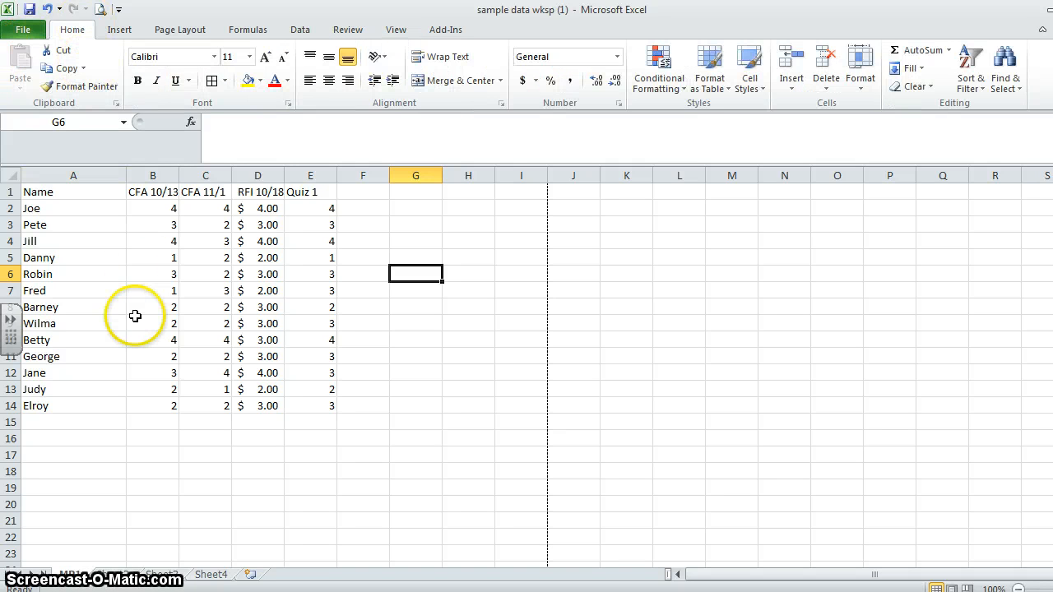
- Select cells A10, B3 and C6 one at a time
click(107, 337)
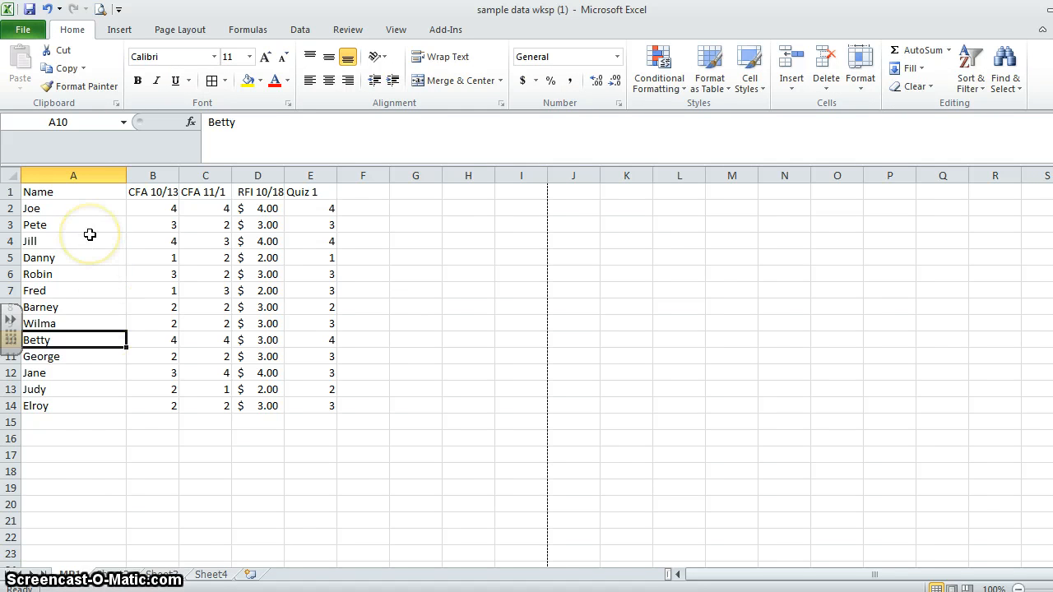
click(158, 225)
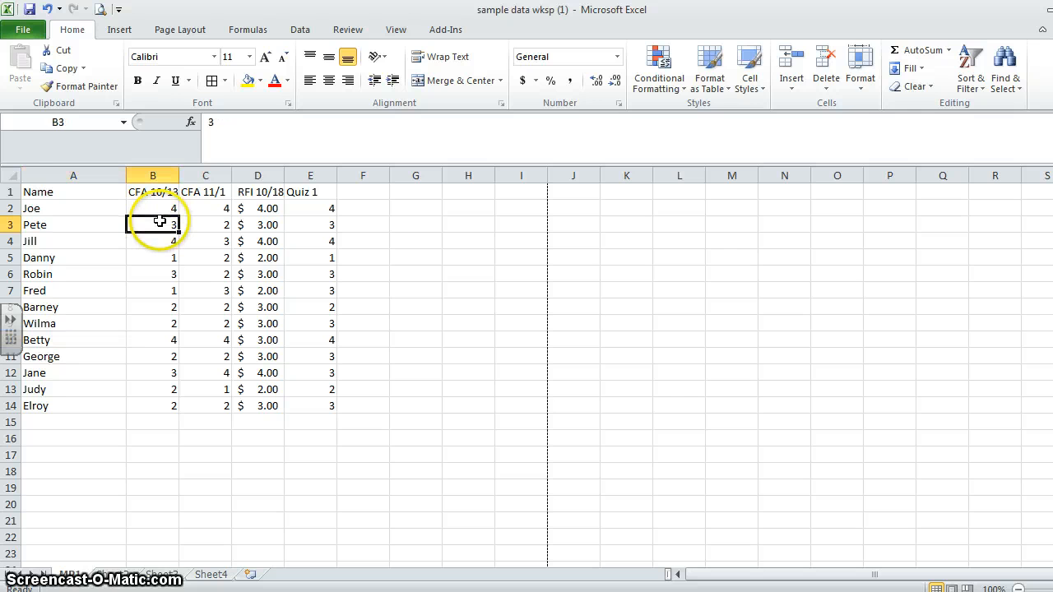
click(210, 278)
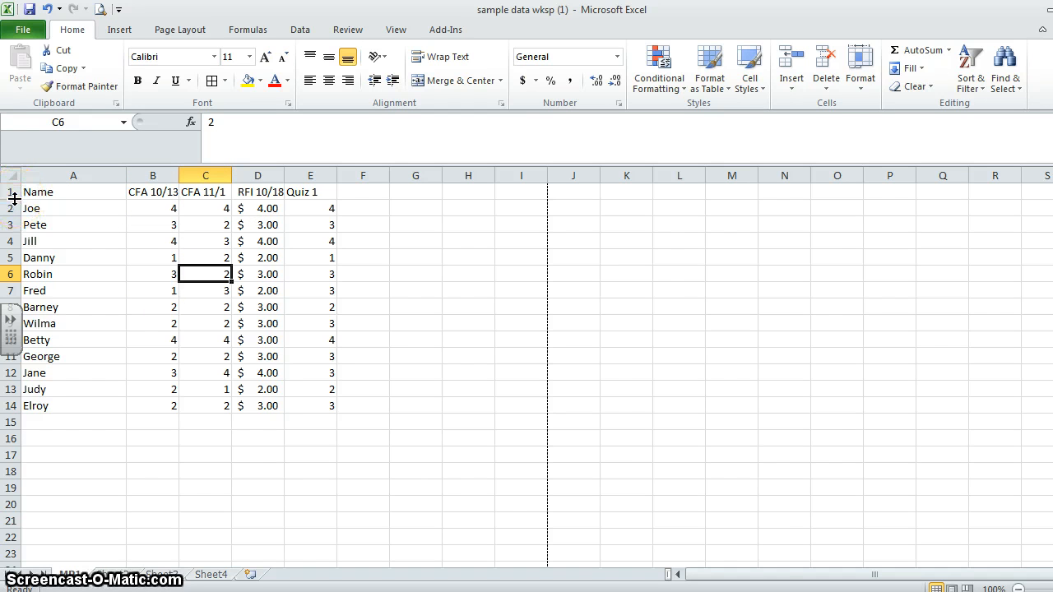
- Make header row 1 about twice as tall and wrap the text across the whole row
drag(14, 200, 14, 216)
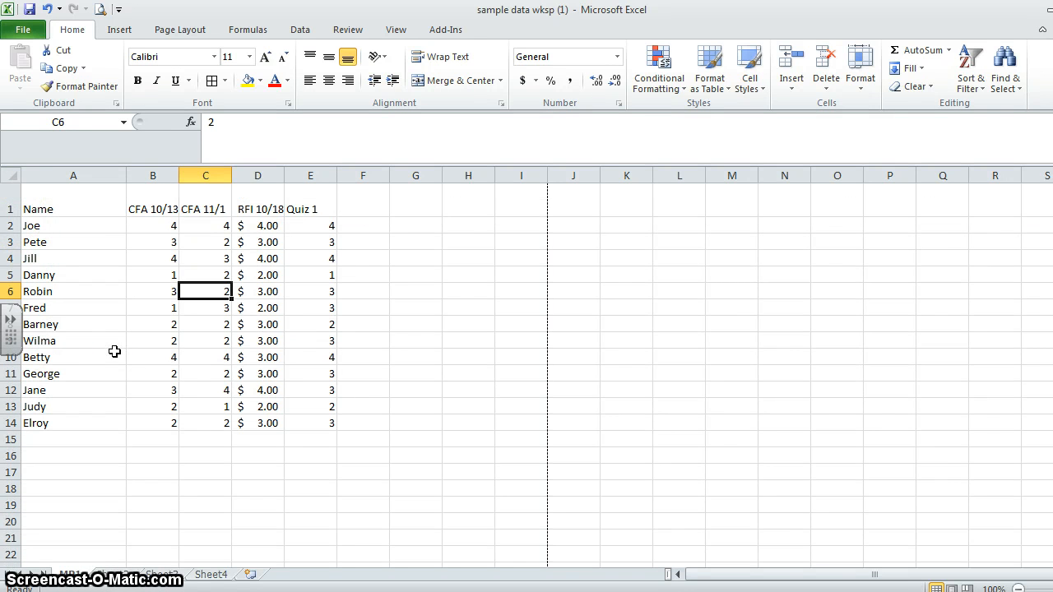
click(12, 209)
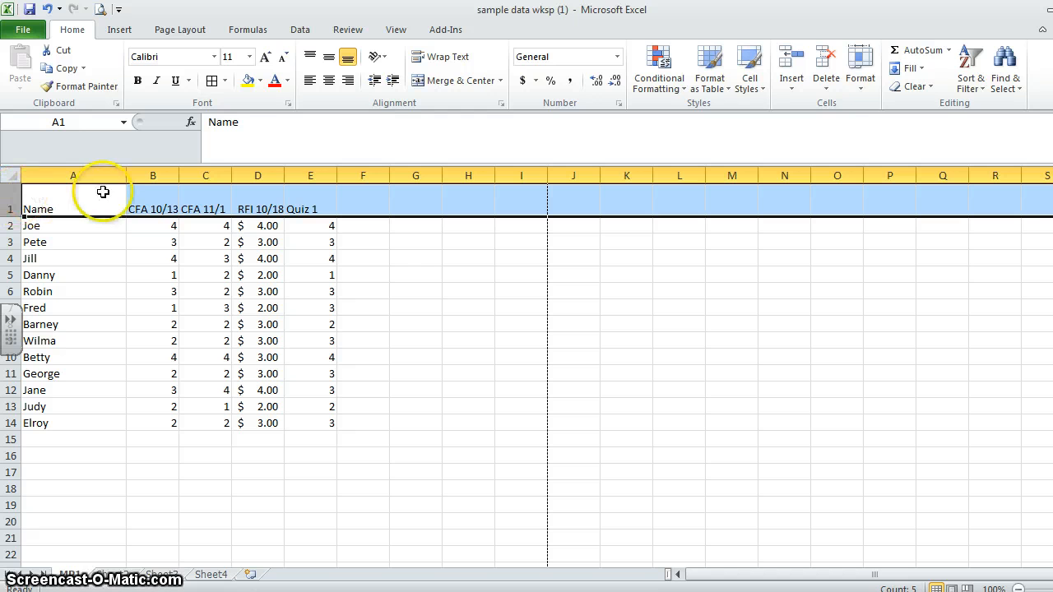
click(449, 60)
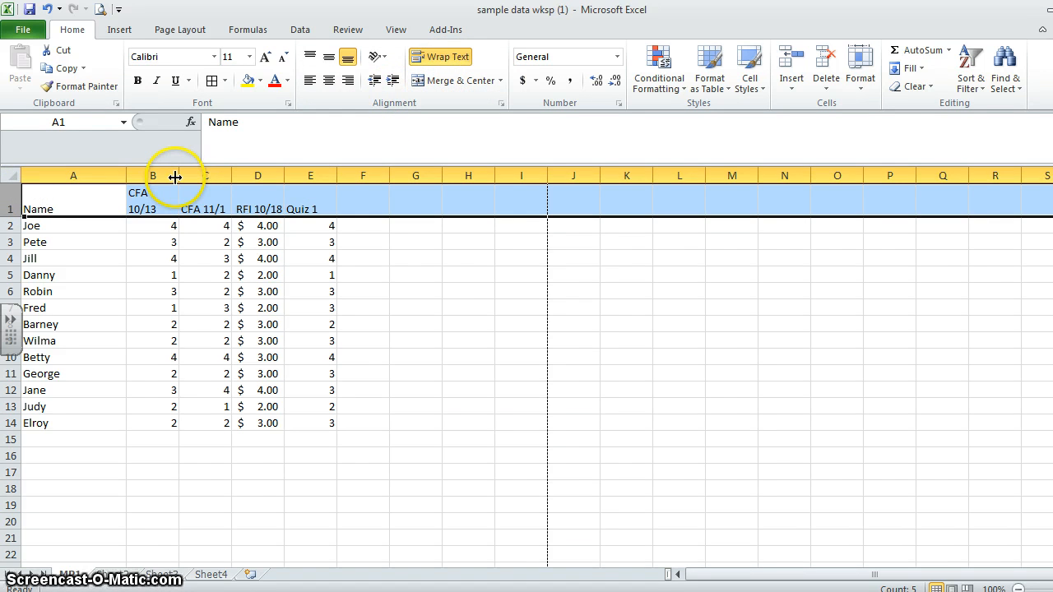
- Narrow all the worksheet's columns to one uniform width, starting with column B, and widen column A to fit the full names
drag(175, 177, 161, 175)
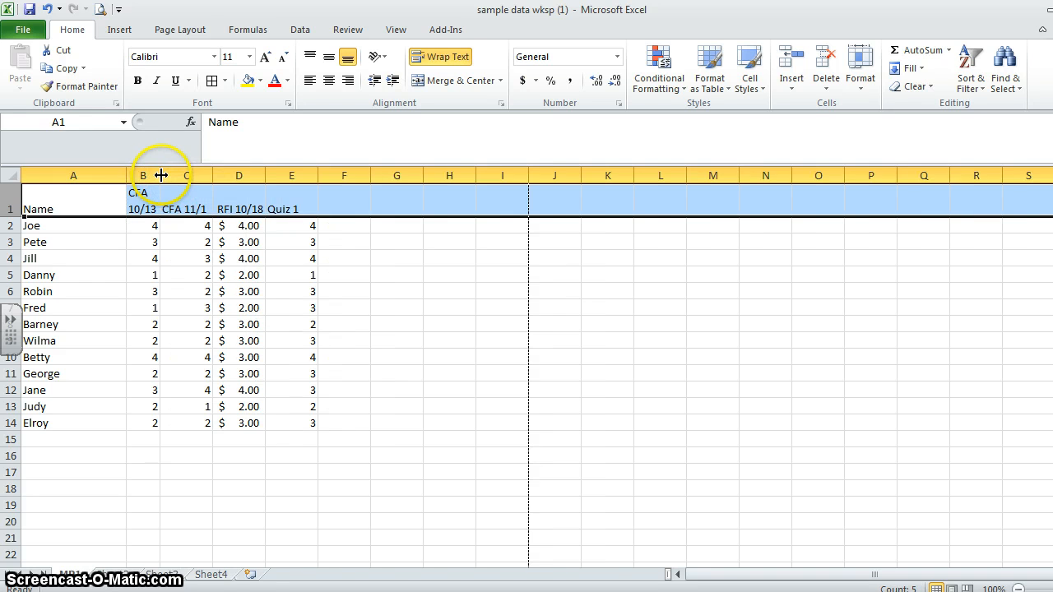
click(186, 308)
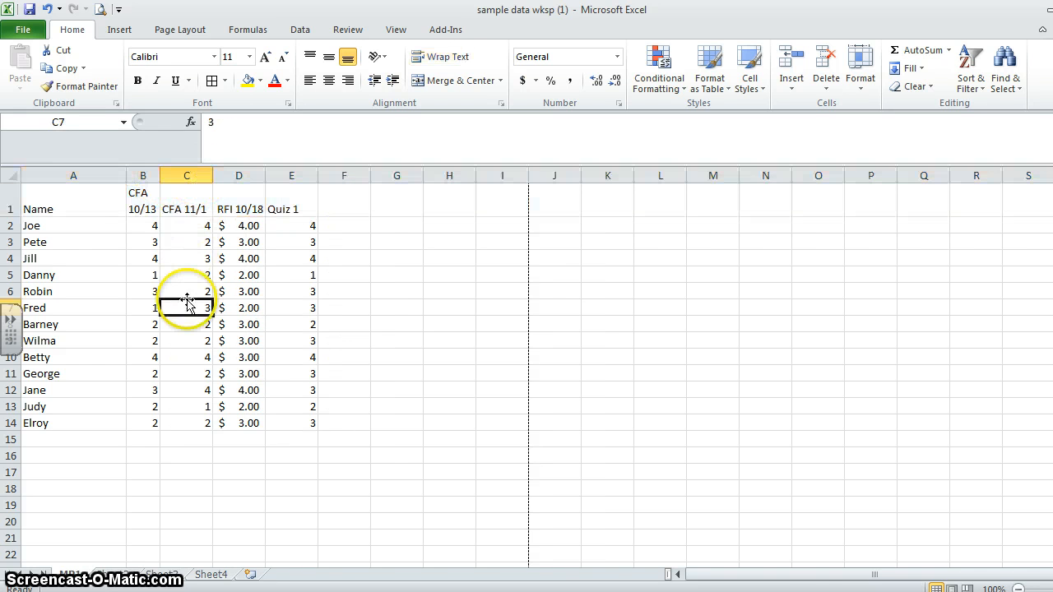
click(8, 175)
drag(212, 175, 197, 173)
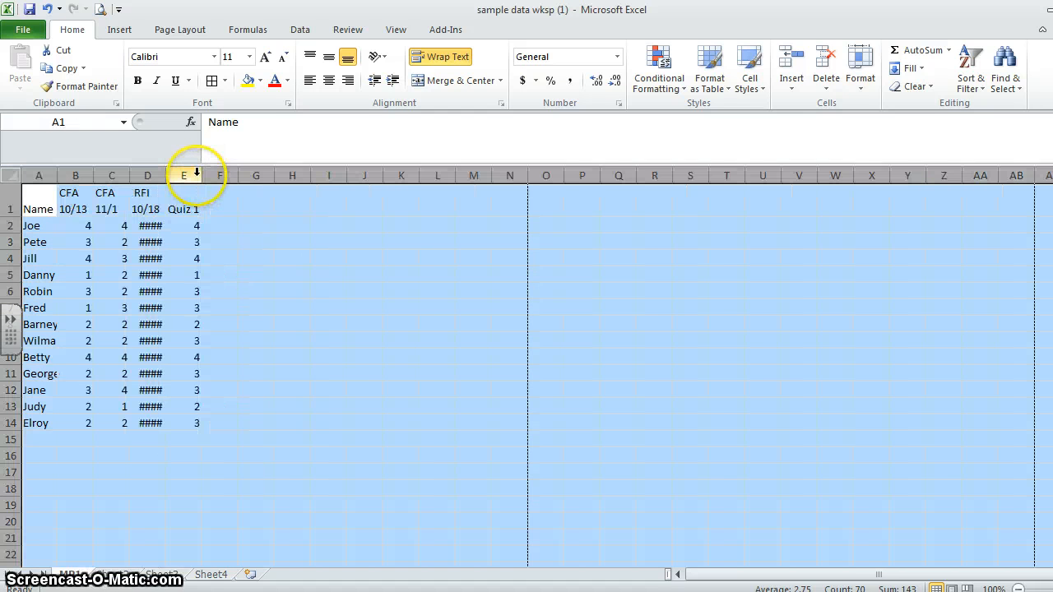
click(278, 306)
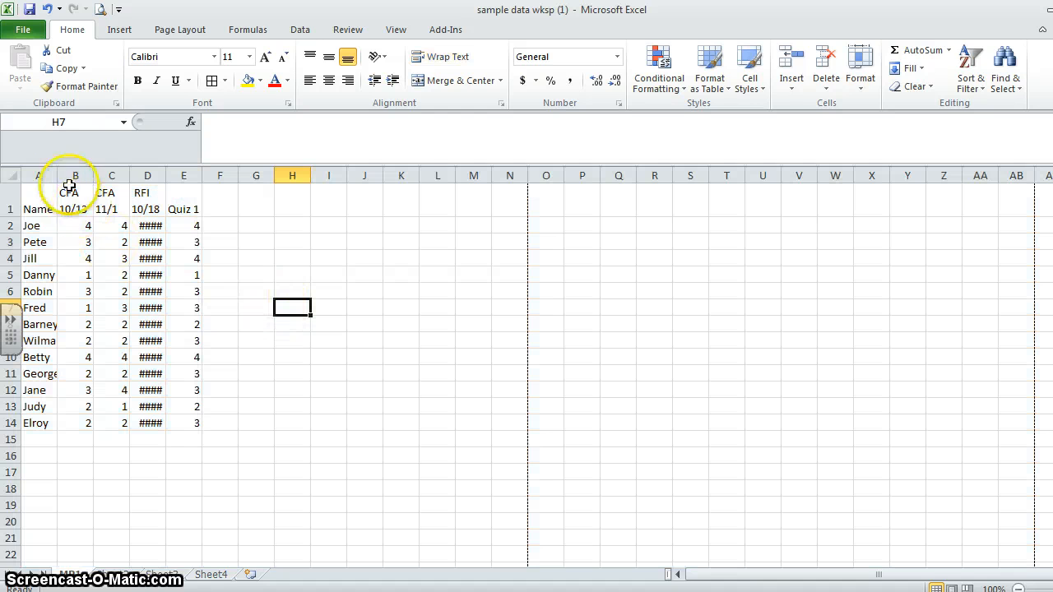
drag(58, 176, 97, 172)
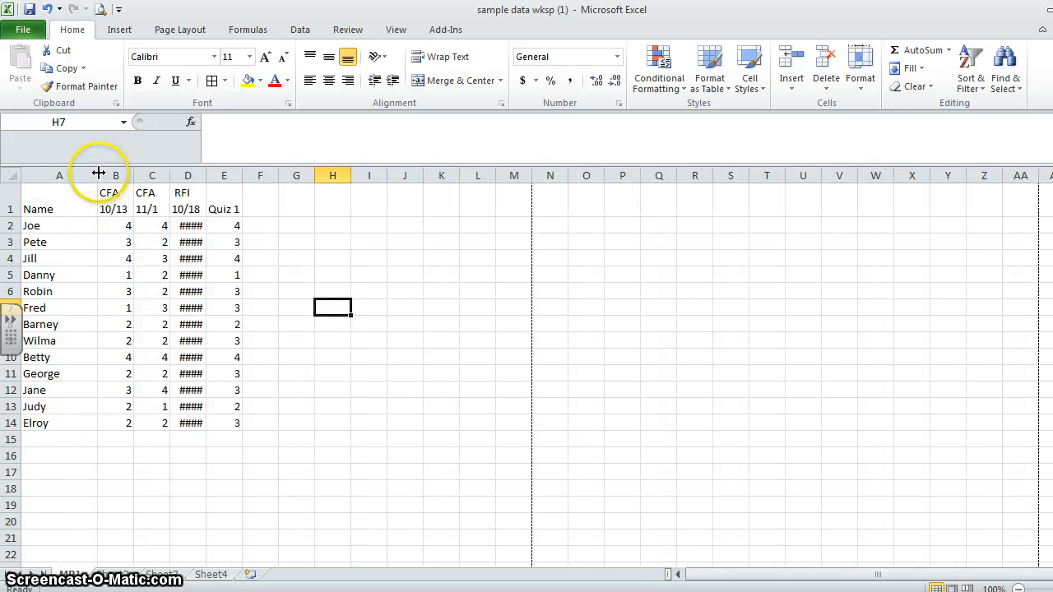
click(309, 261)
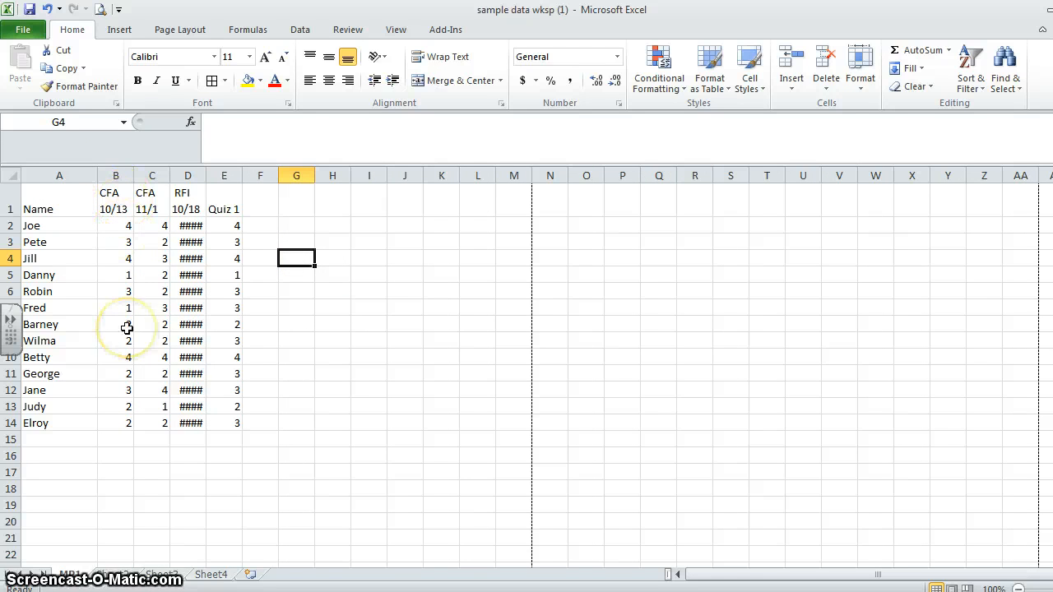
- Check the value stored in cell D7 and adjust column D's width so its dollar amounts fit
click(187, 260)
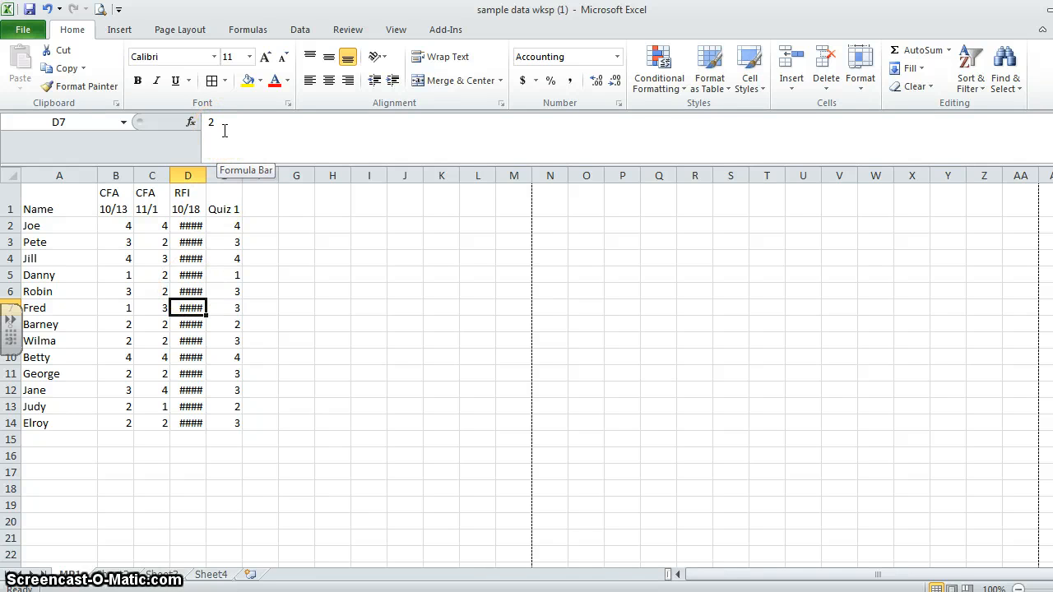
drag(225, 129, 201, 124)
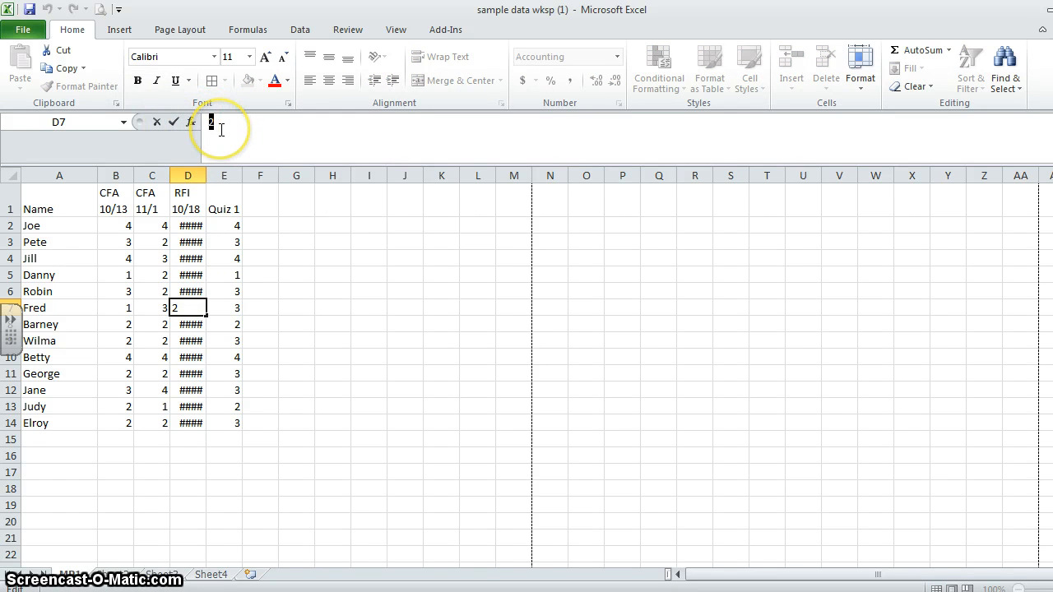
click(306, 355)
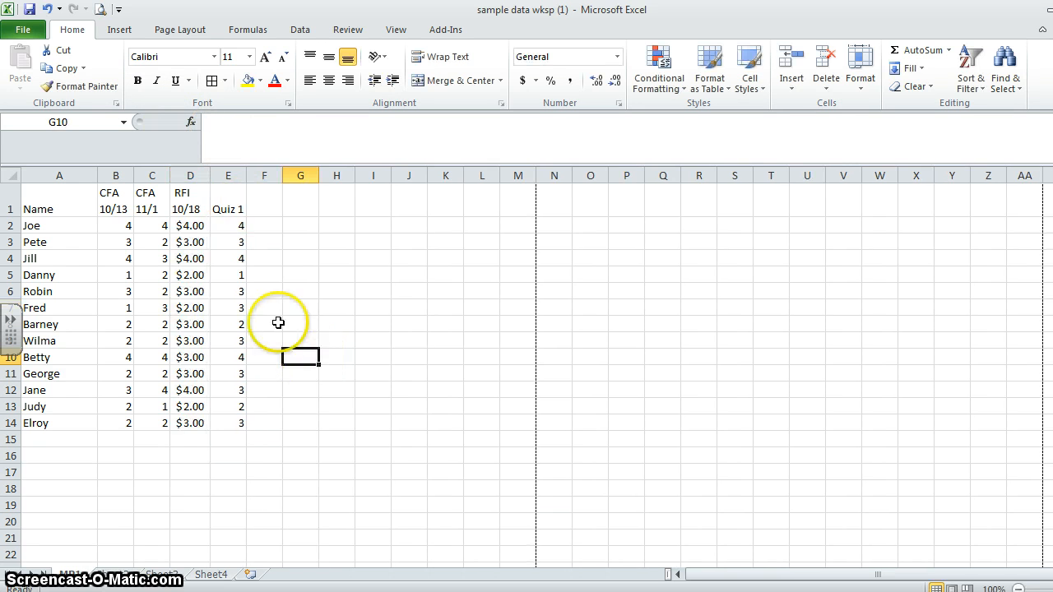
drag(207, 175, 198, 173)
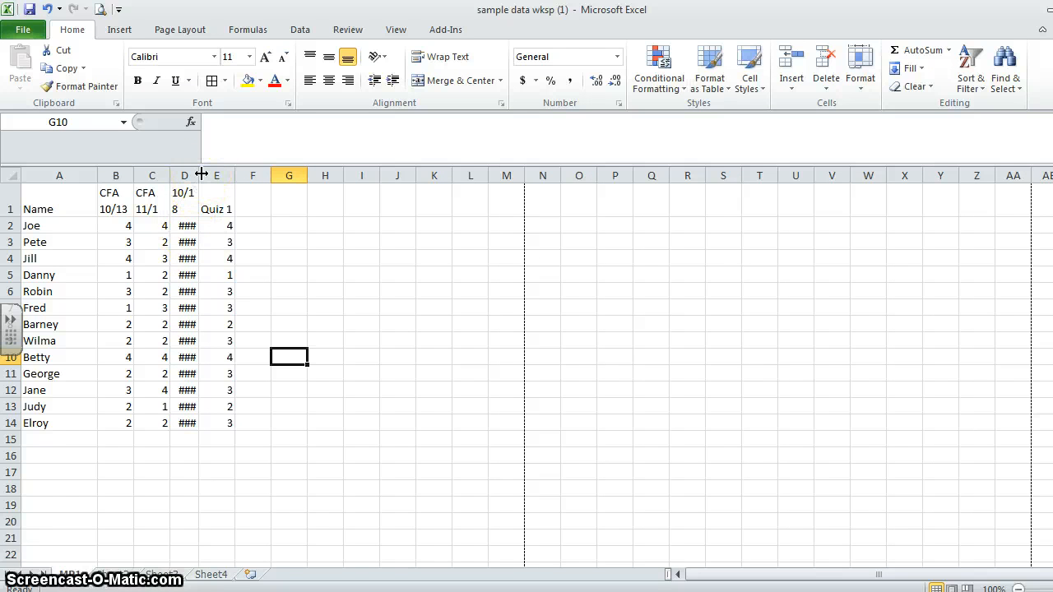
drag(201, 177, 211, 176)
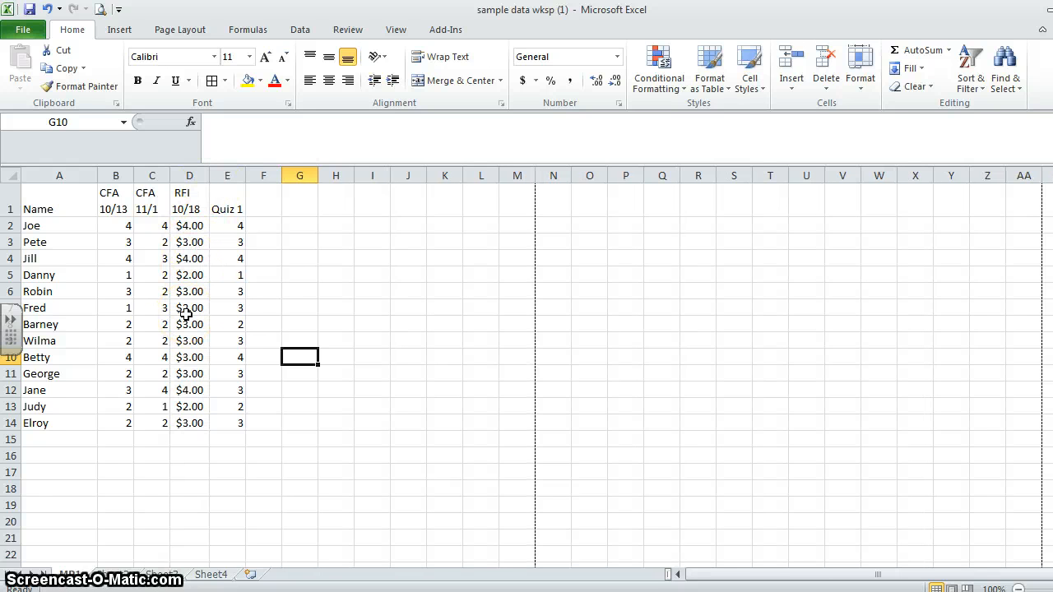
- Change the RFI scores in D2:D14 from currency to the Number format with no decimal places
click(150, 471)
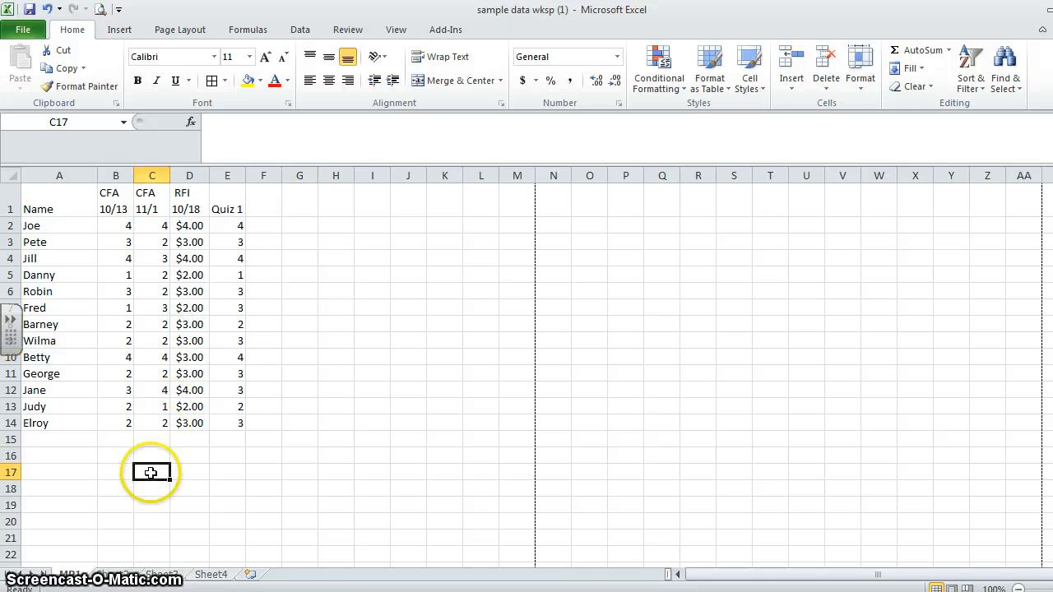
drag(188, 227, 198, 421)
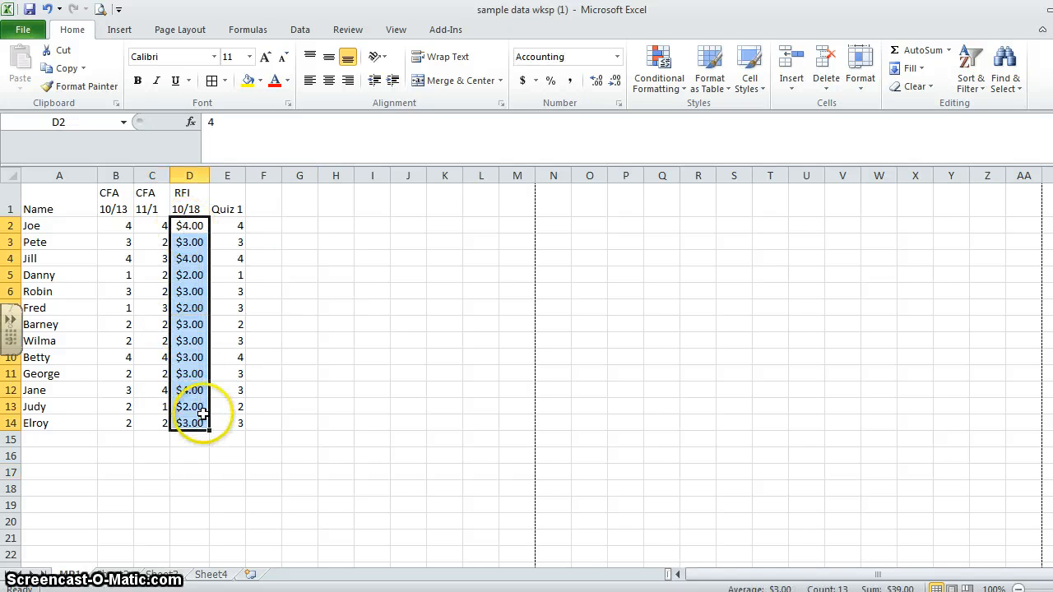
click(536, 82)
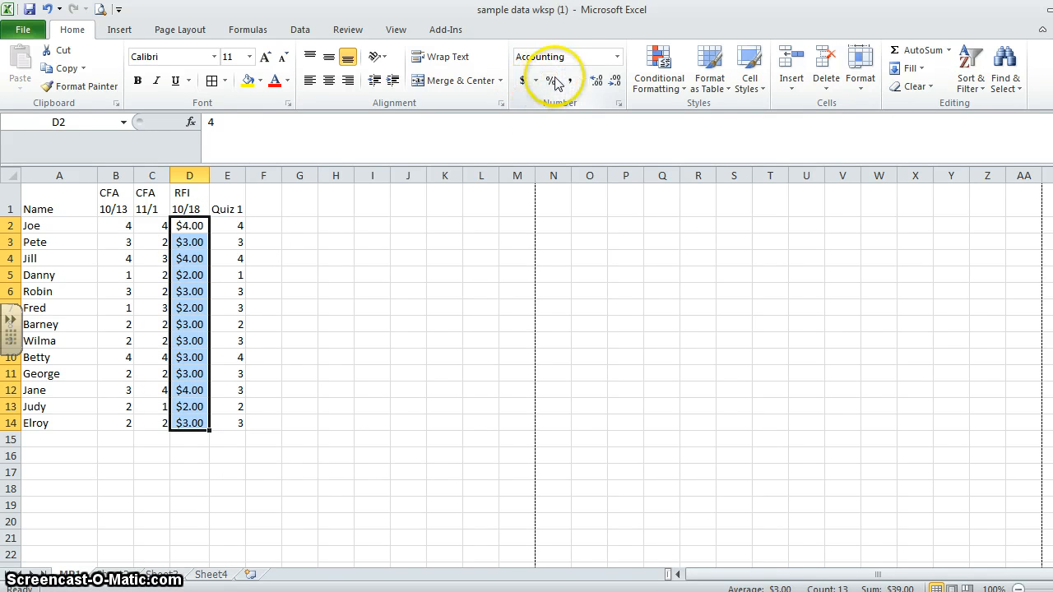
click(617, 57)
click(541, 109)
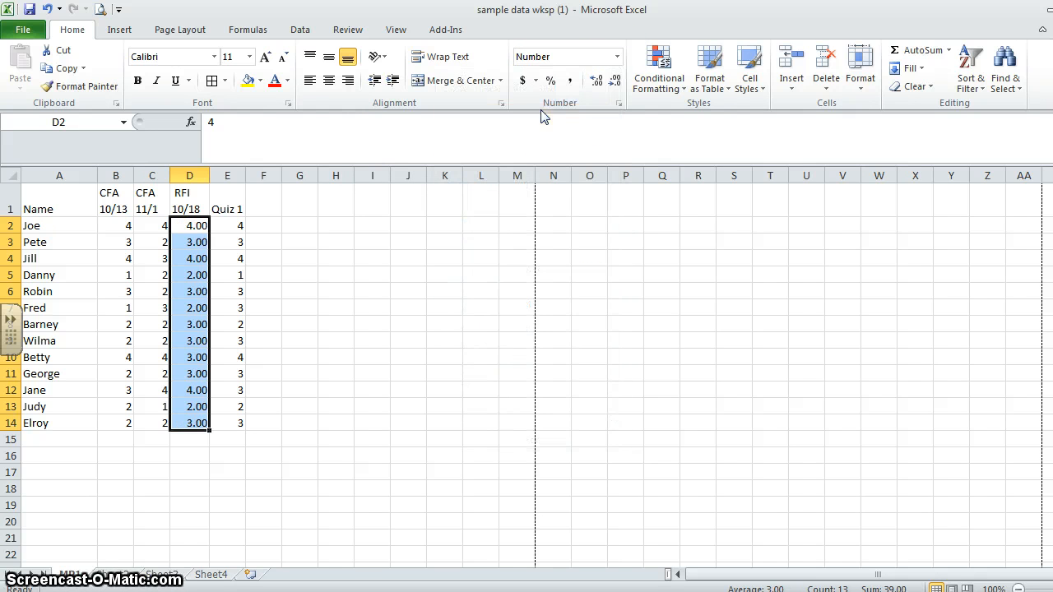
click(615, 82)
click(615, 81)
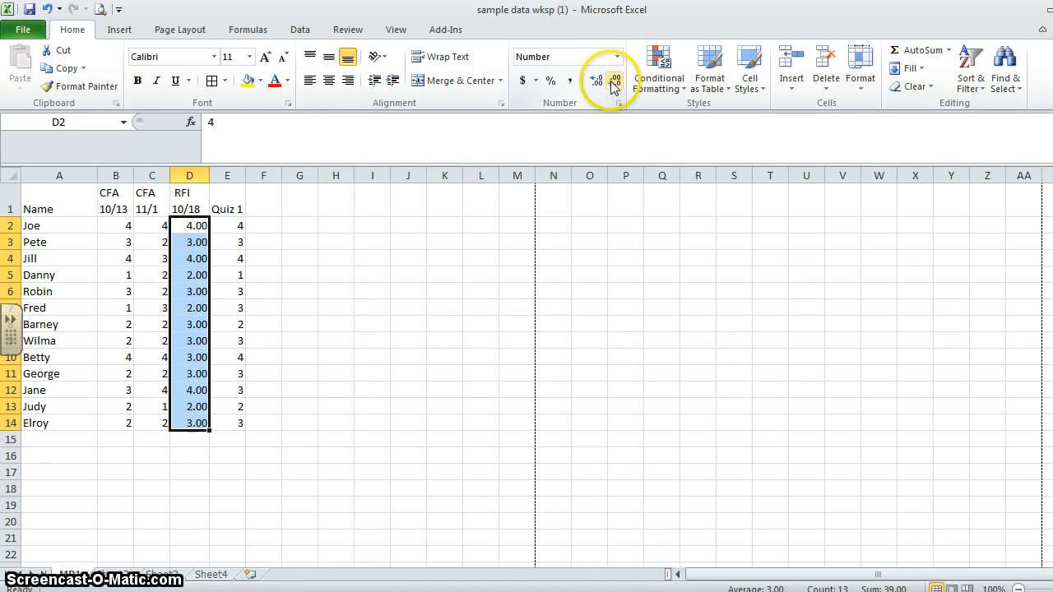
click(615, 82)
click(615, 81)
click(372, 206)
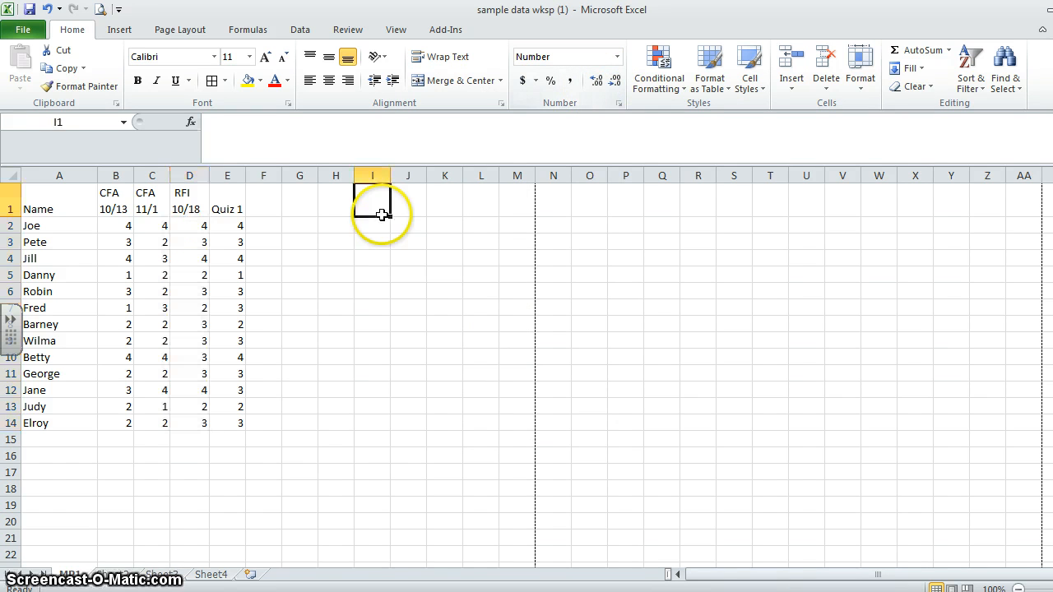
click(311, 277)
- Insert a blank row above the header row and enter the title "Marking Period 1" in cell A1
click(10, 204)
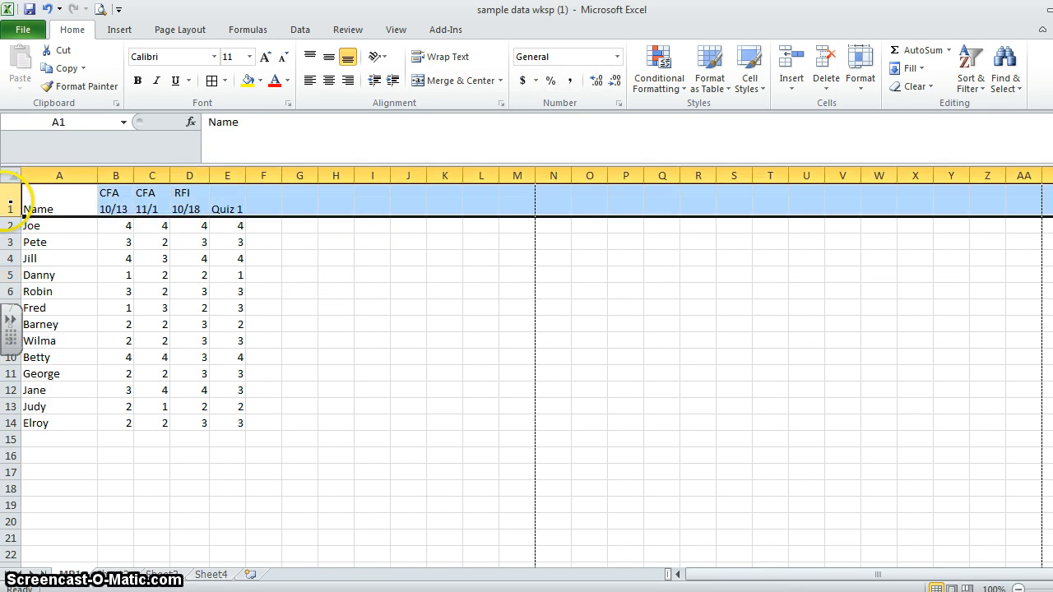
right_click(10, 204)
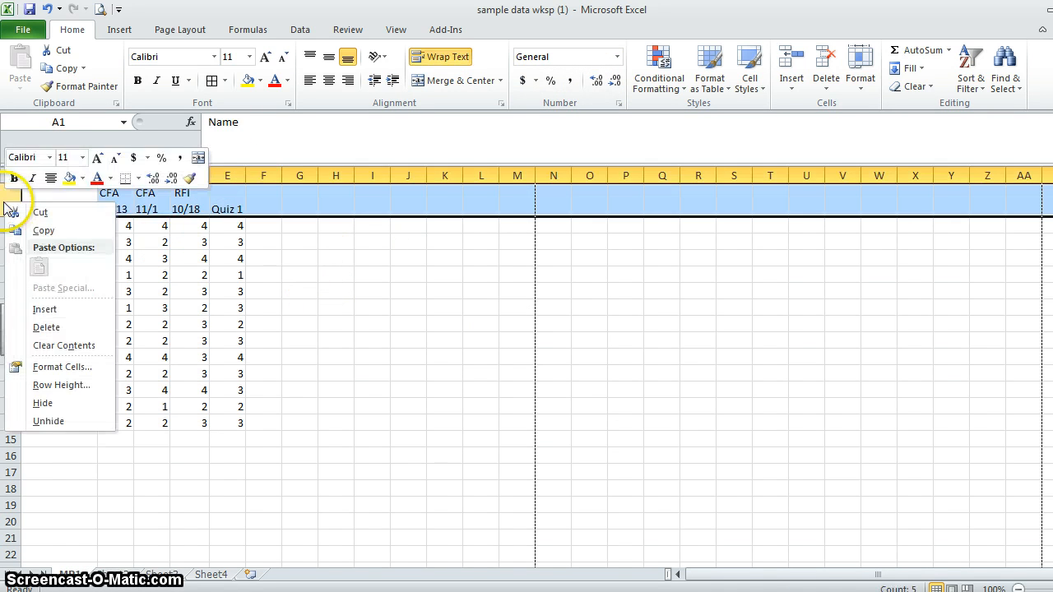
click(45, 310)
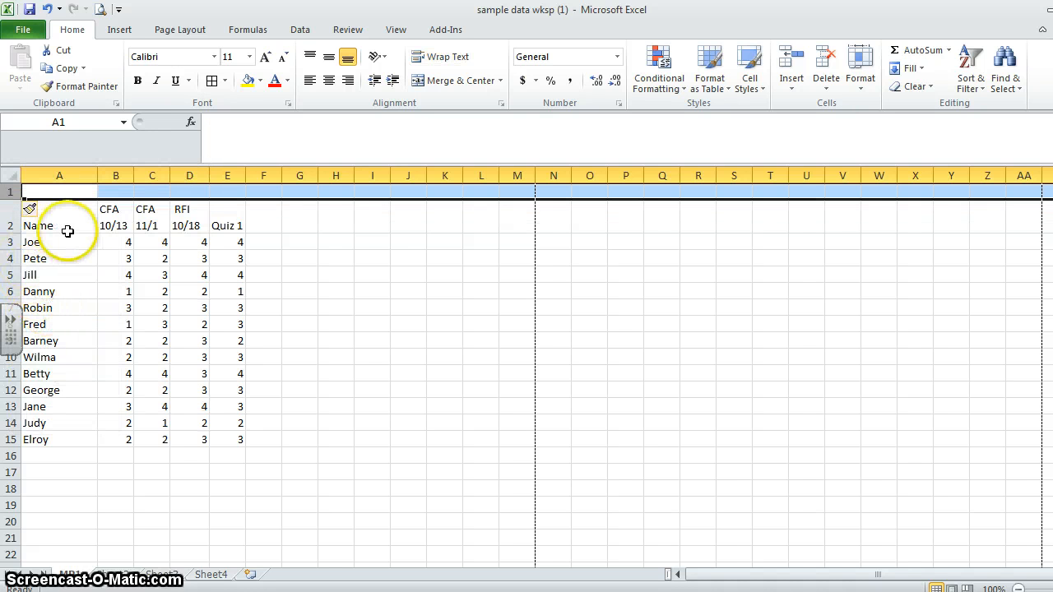
click(62, 192)
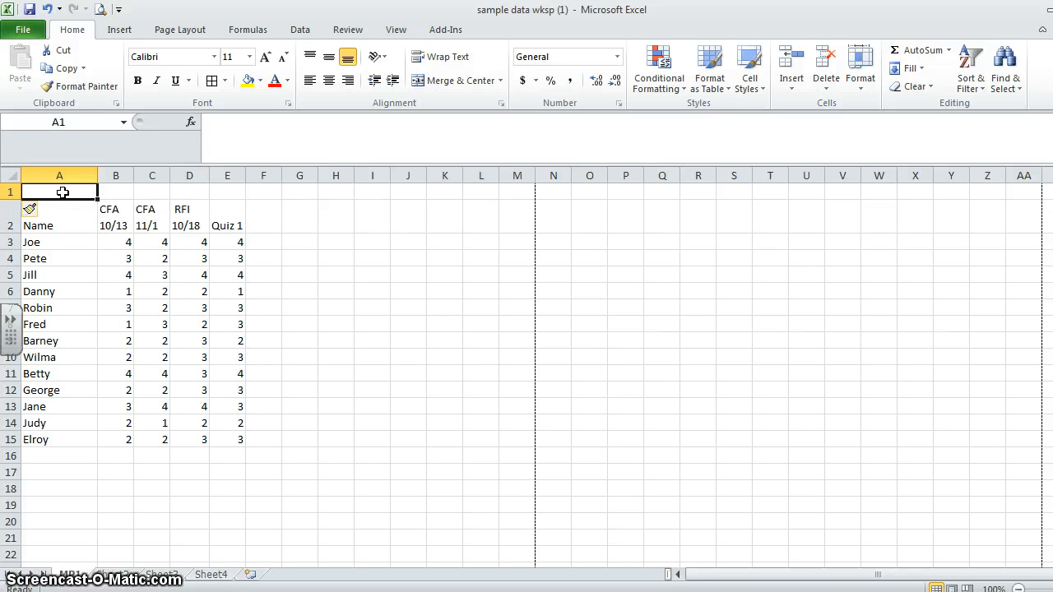
text(Marking Per)
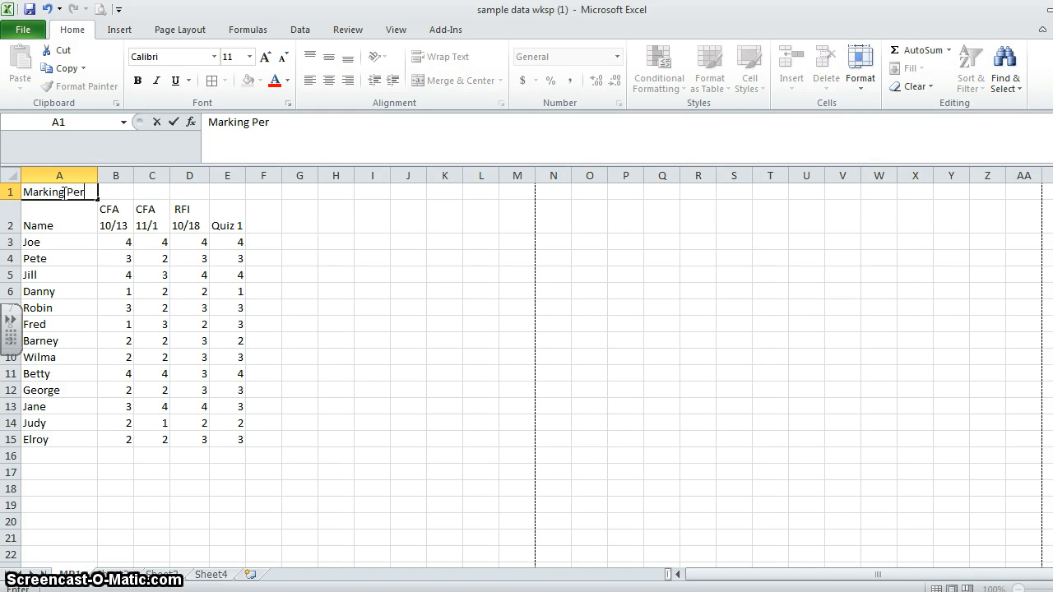
text(iod 1)
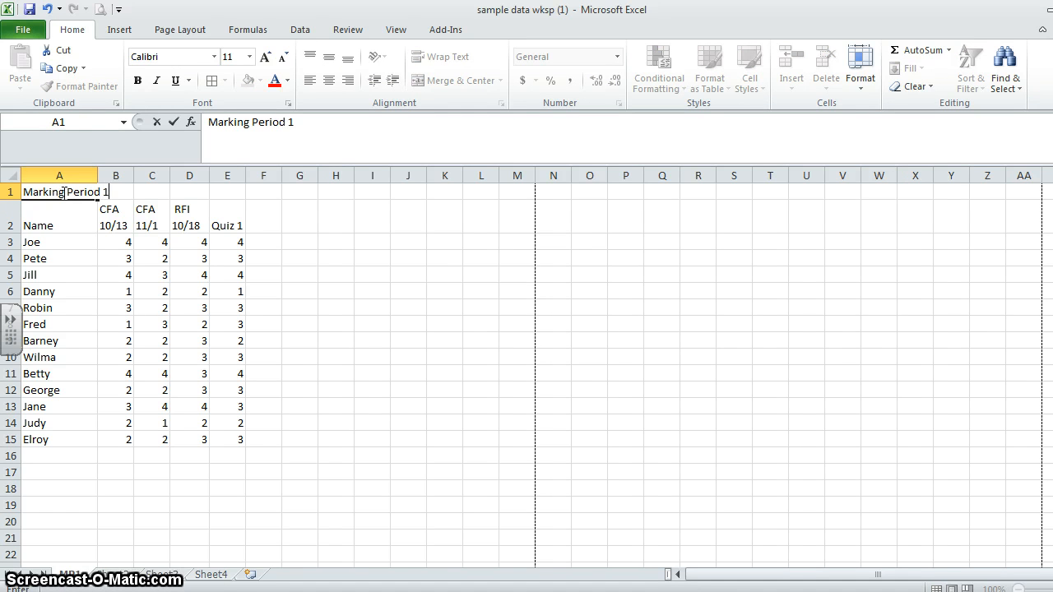
click(219, 293)
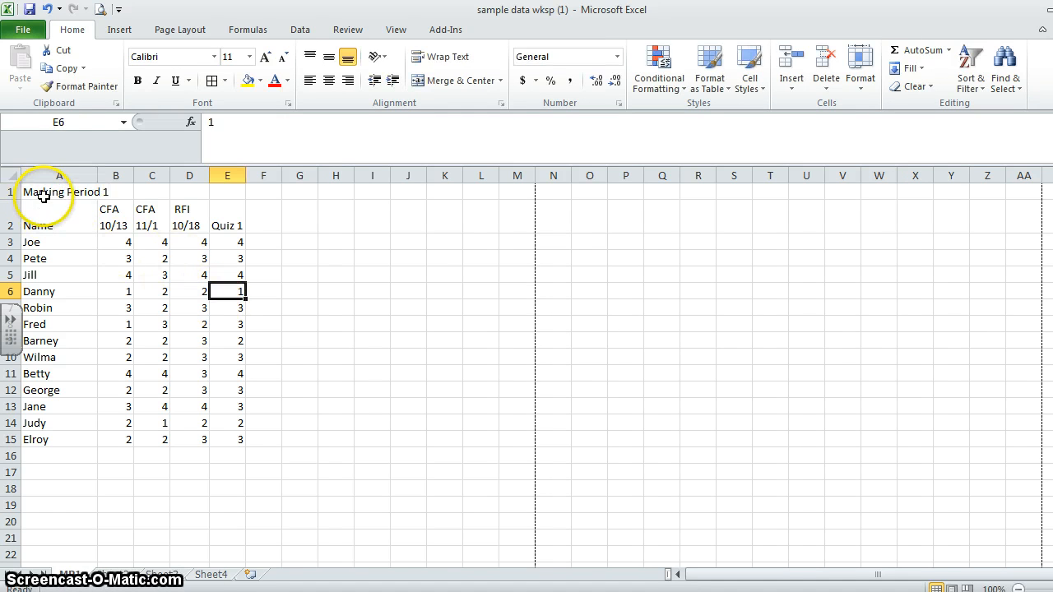
- Merge and center the title across A1:E1 and make row 1 about twice as tall
drag(43, 196, 222, 192)
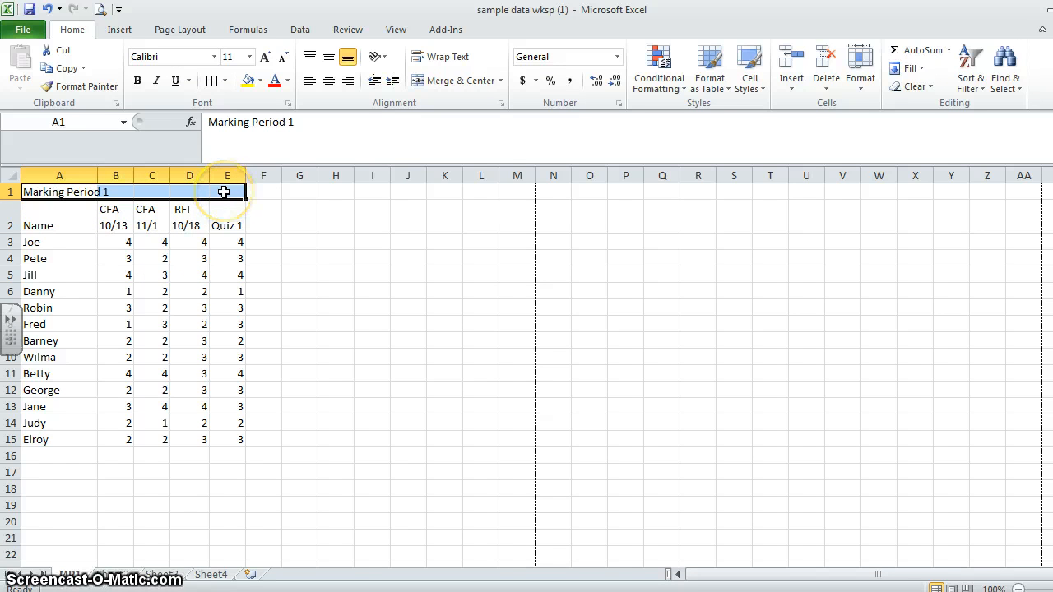
click(436, 82)
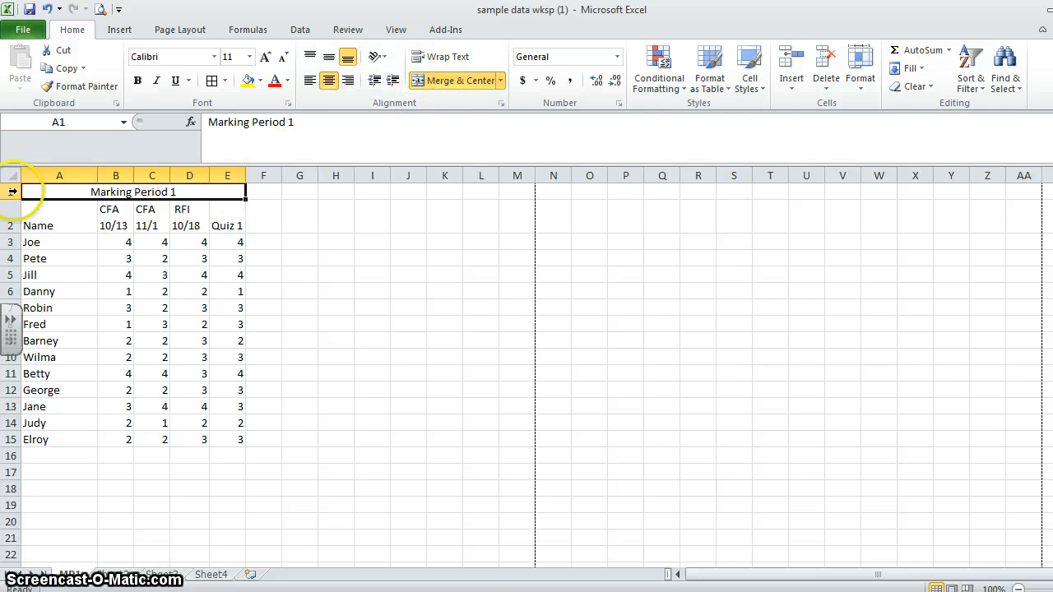
drag(14, 201, 14, 217)
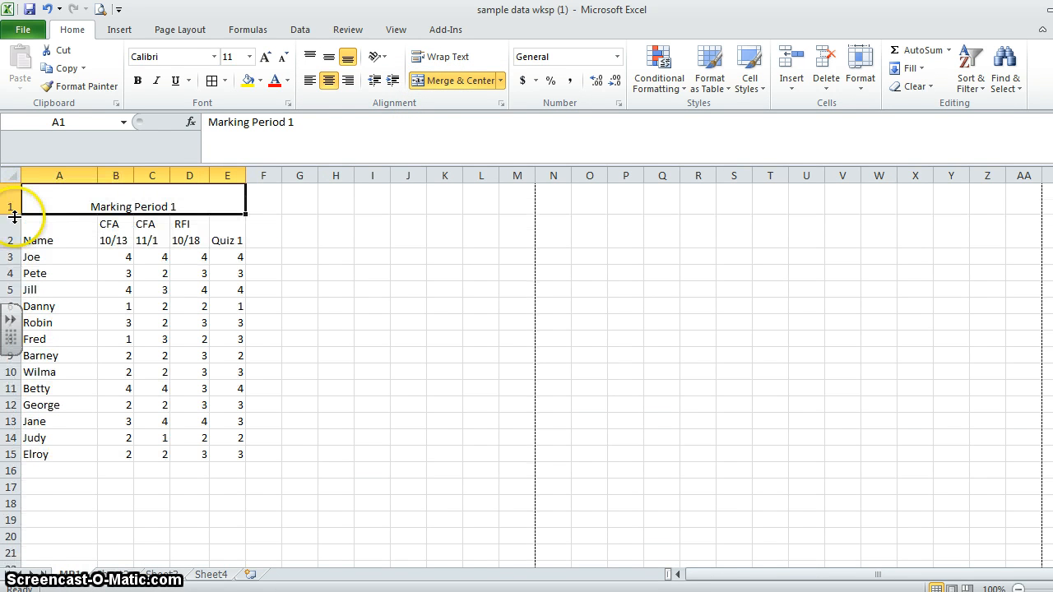
- Format the Marking Period 1 title as vertically centered, bold and font size 16
click(333, 58)
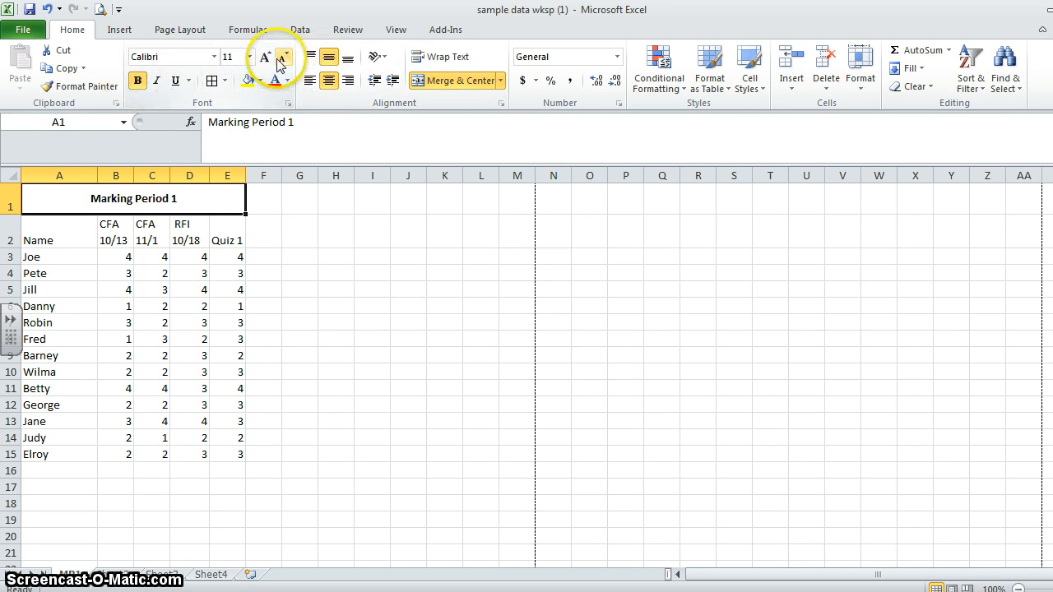
double_click(265, 58)
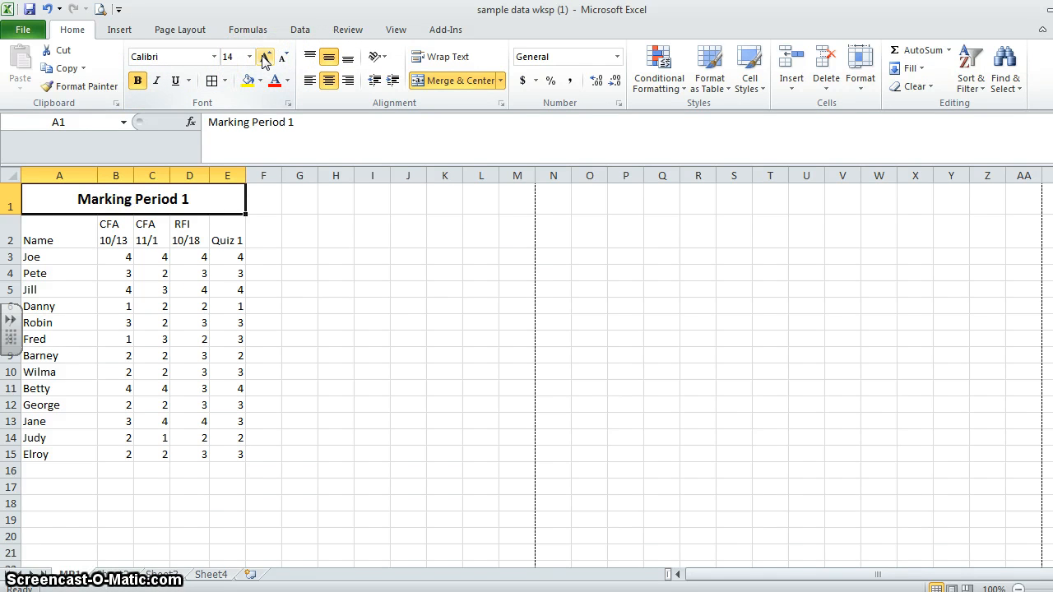
click(265, 58)
click(249, 56)
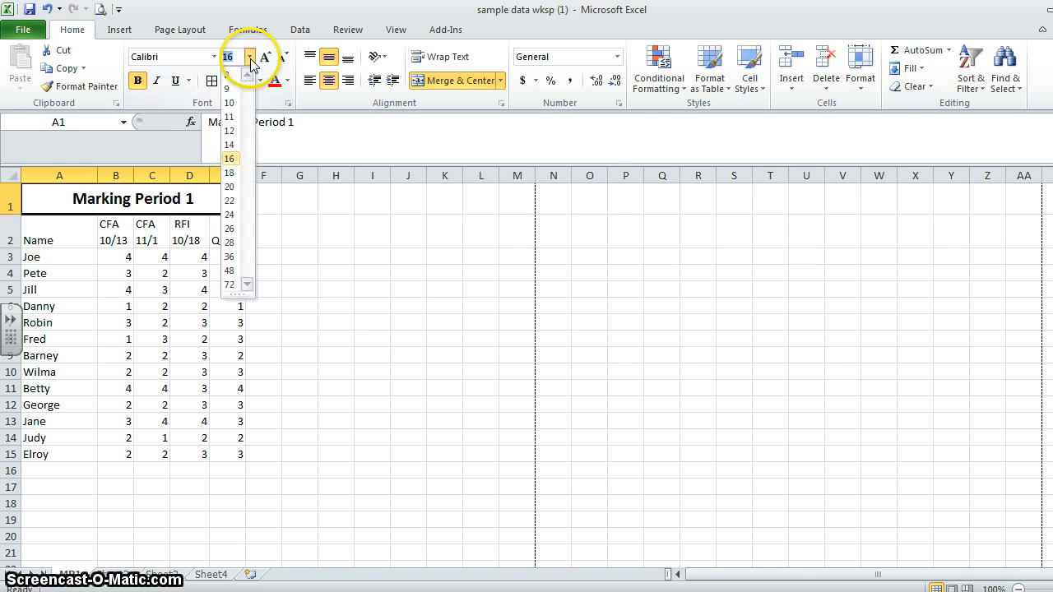
click(316, 272)
click(317, 271)
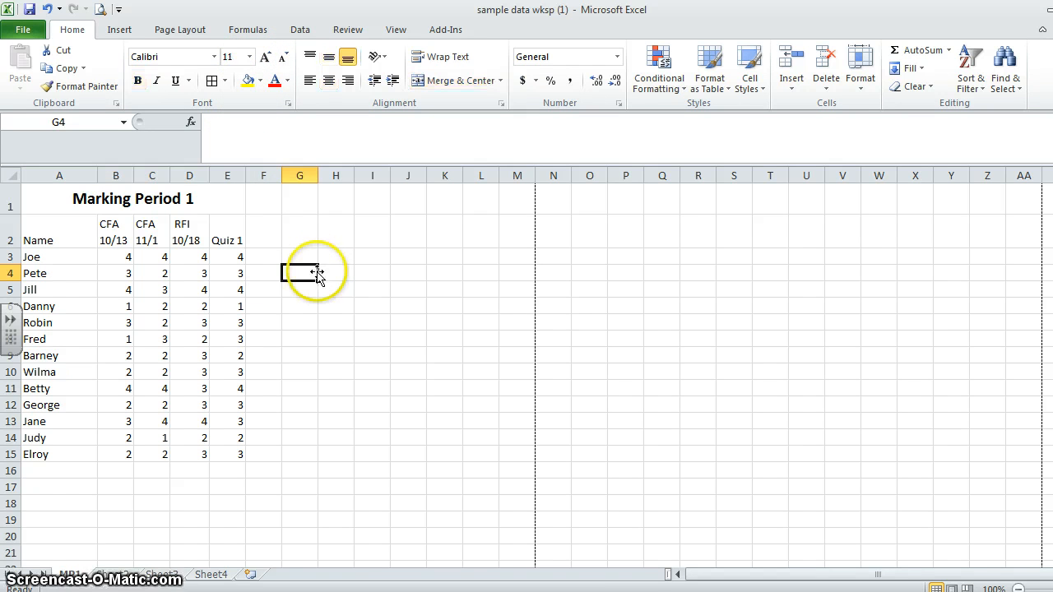
- Fill the merged Marking Period 1 title cell with yellow
click(151, 206)
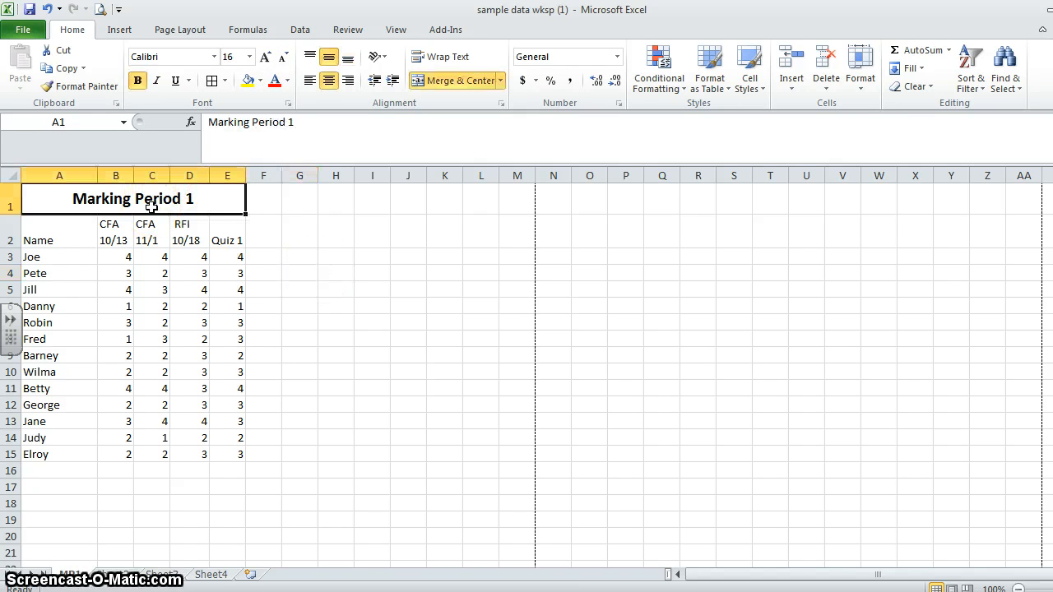
click(247, 81)
click(316, 274)
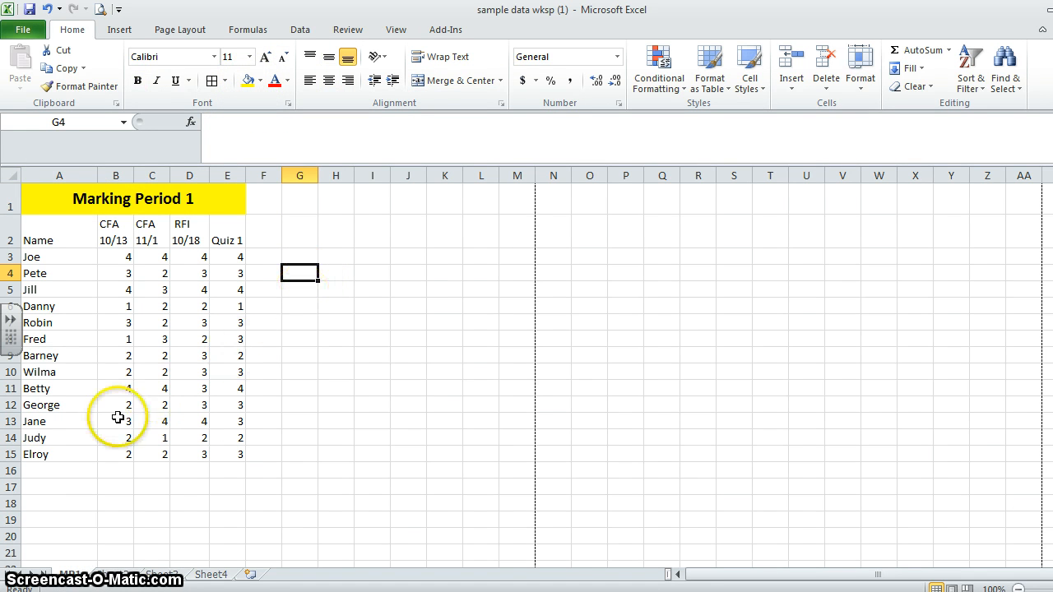
click(148, 394)
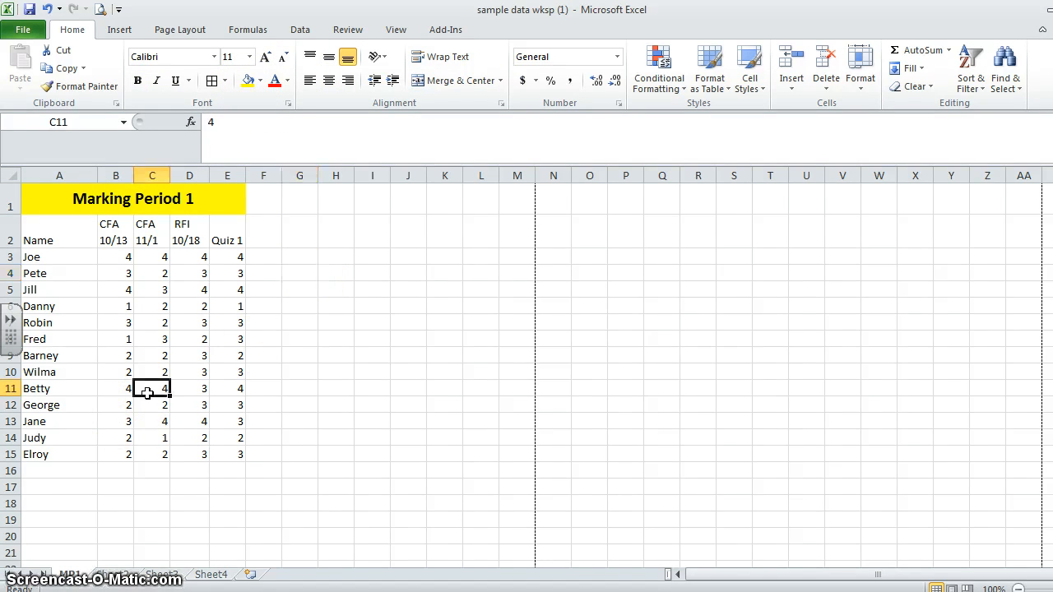
click(298, 329)
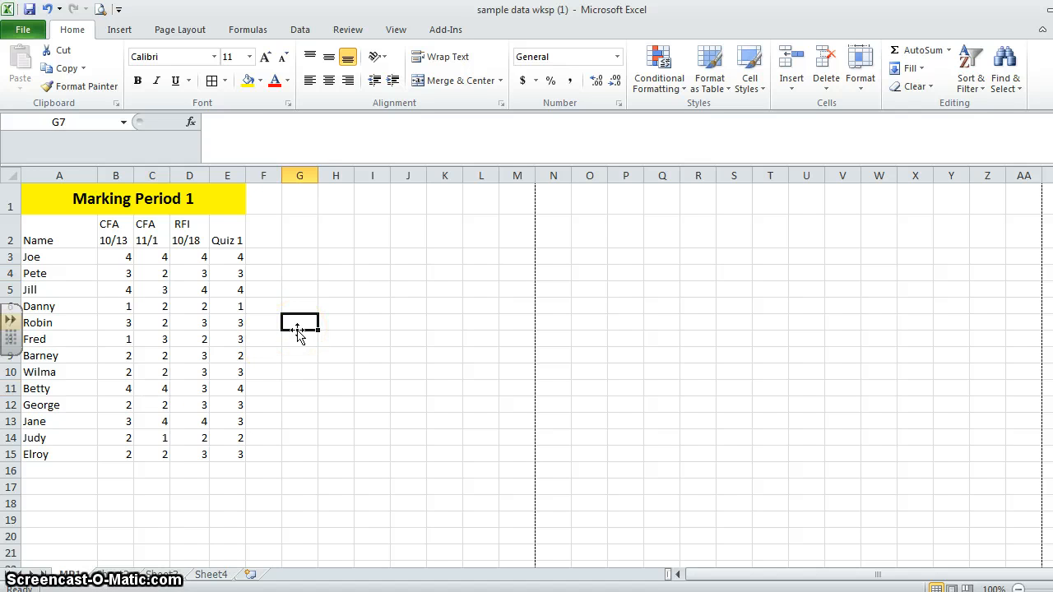